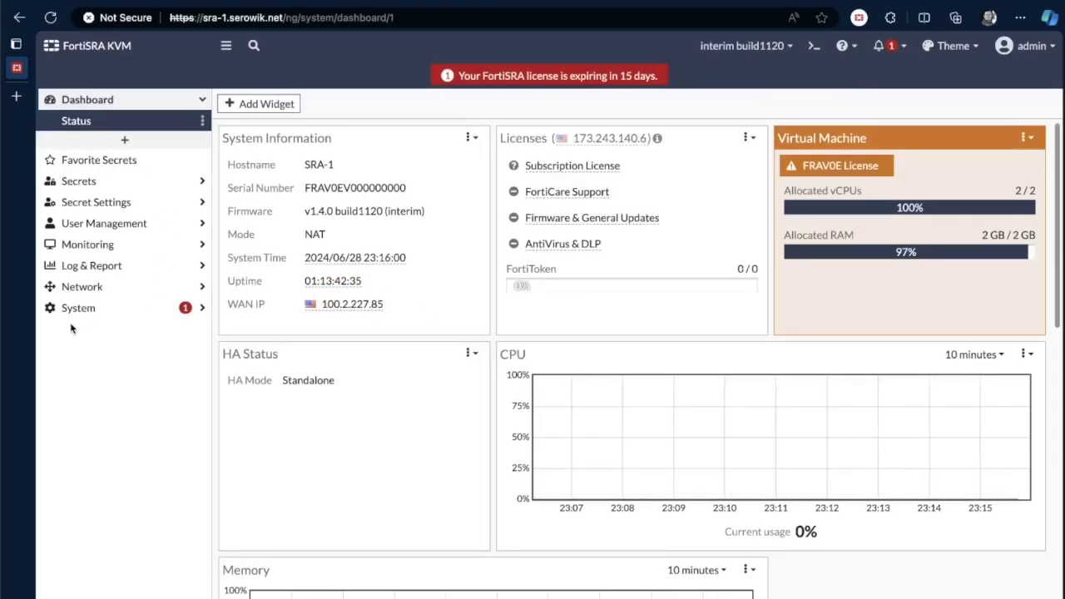
# - Browse the Secret List and Target List, ending on the Public Folder list with Site-A and Site-B
pyautogui.click(80, 181)
pyautogui.click(84, 164)
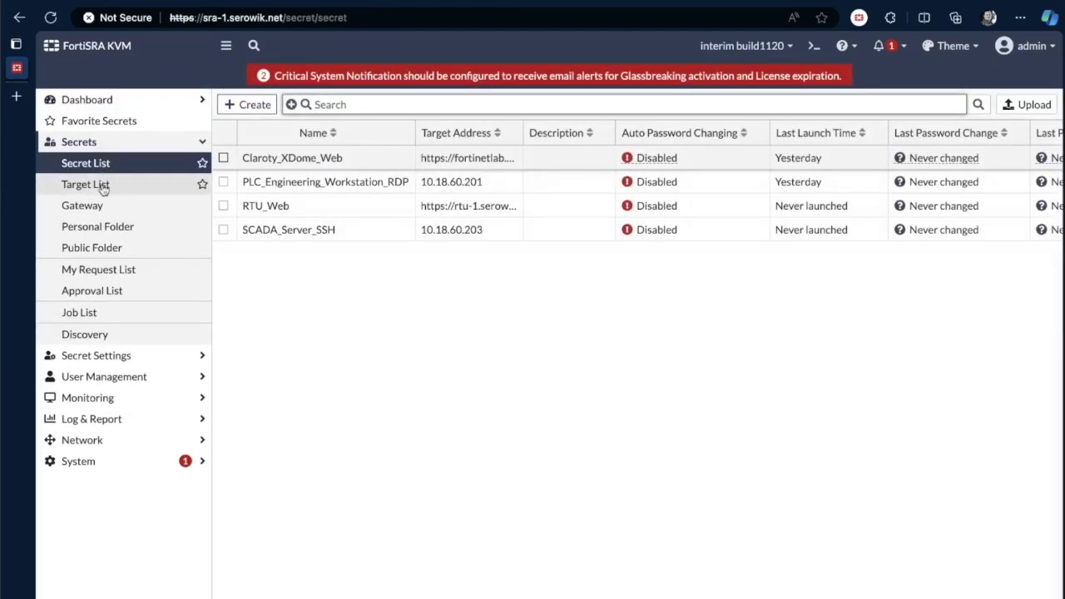
pyautogui.click(101, 186)
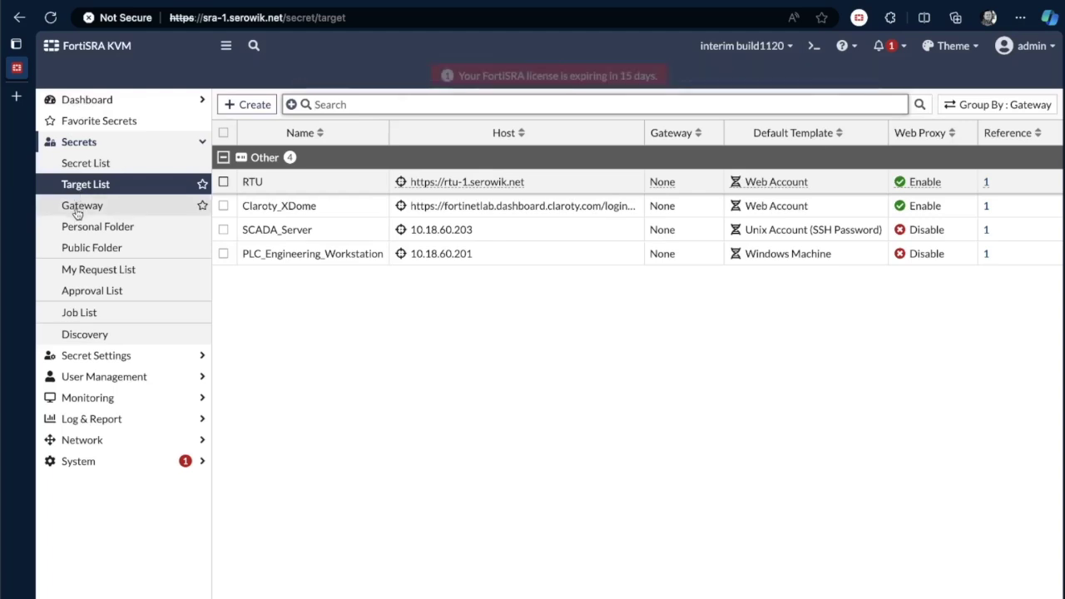
pyautogui.click(101, 253)
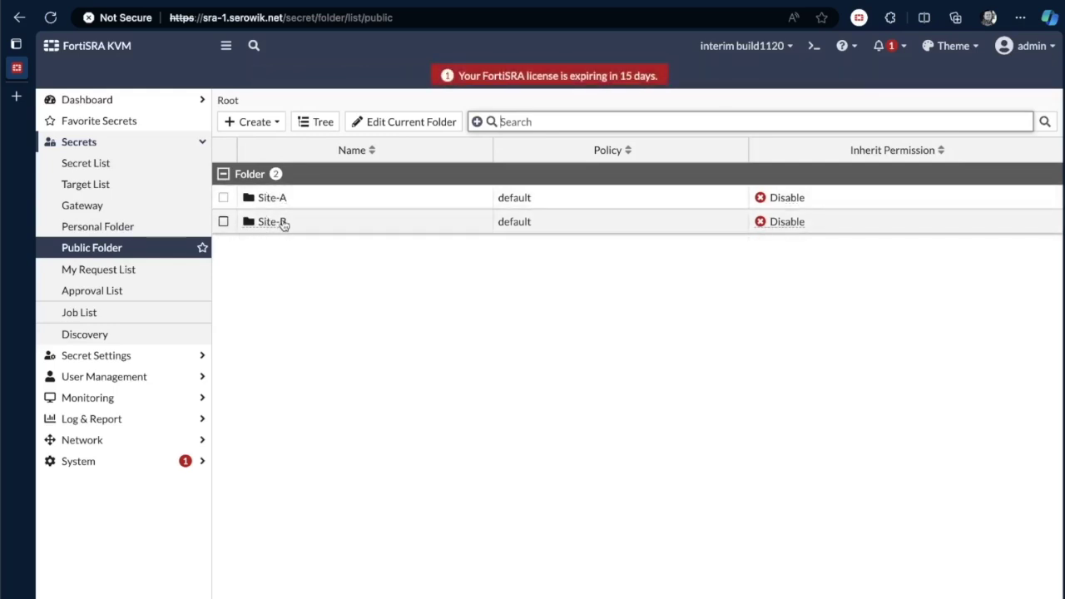
# - Open the default secret policy for editing to review Session Recording, Block Clipboard and NLA
pyautogui.click(130, 356)
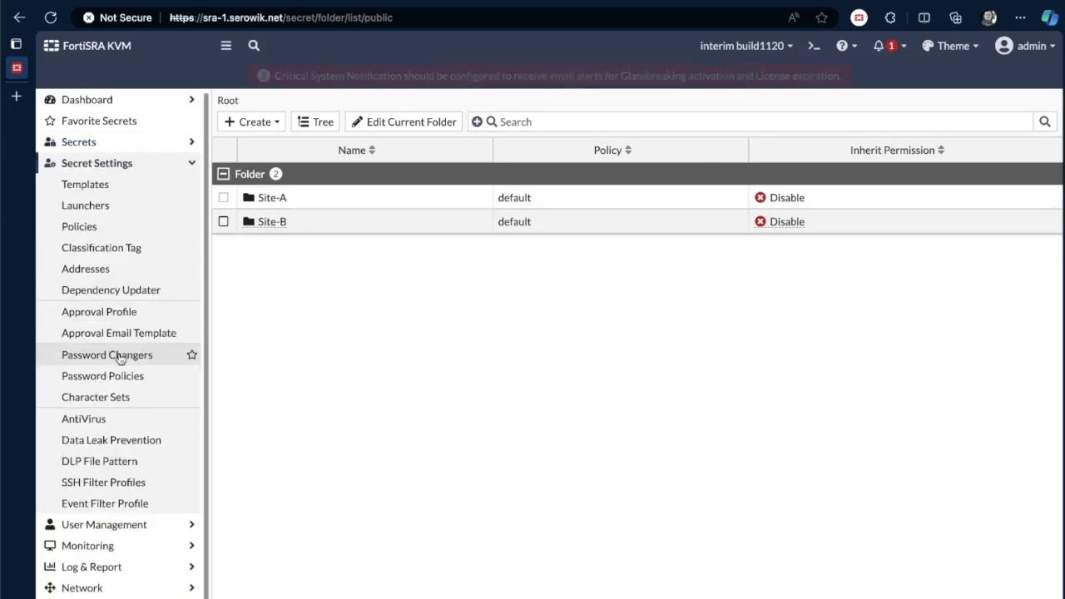
pyautogui.click(89, 228)
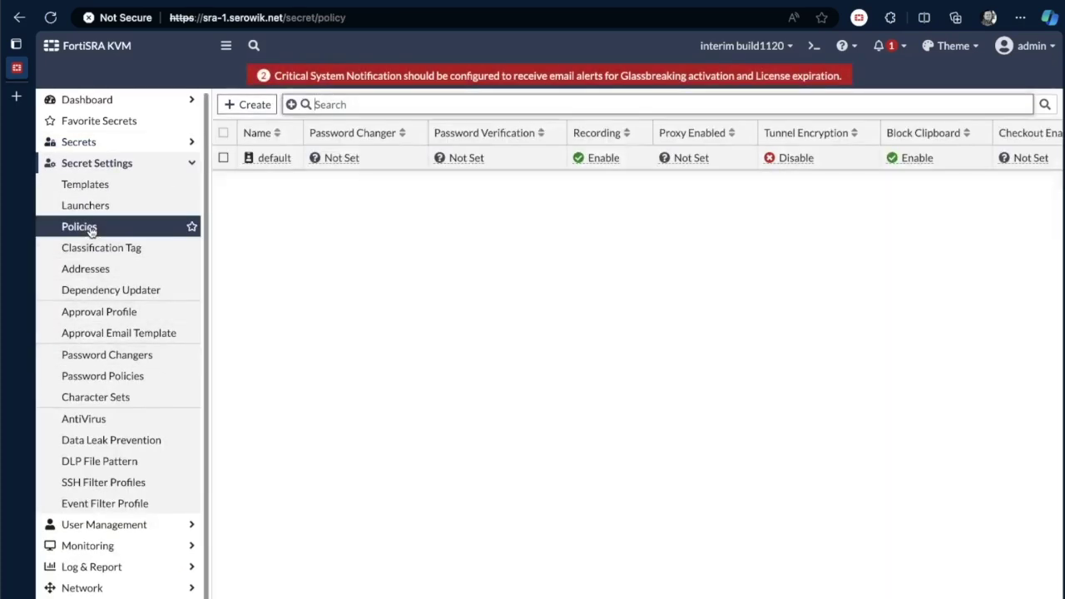
pyautogui.click(285, 163)
pyautogui.click(293, 187)
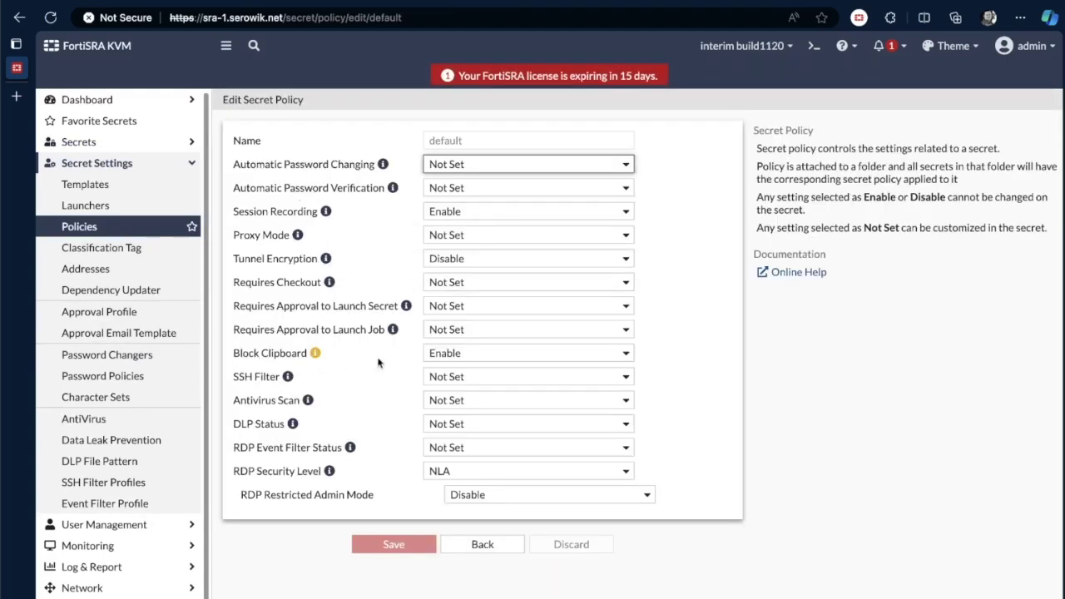
pyautogui.moveTo(316, 355)
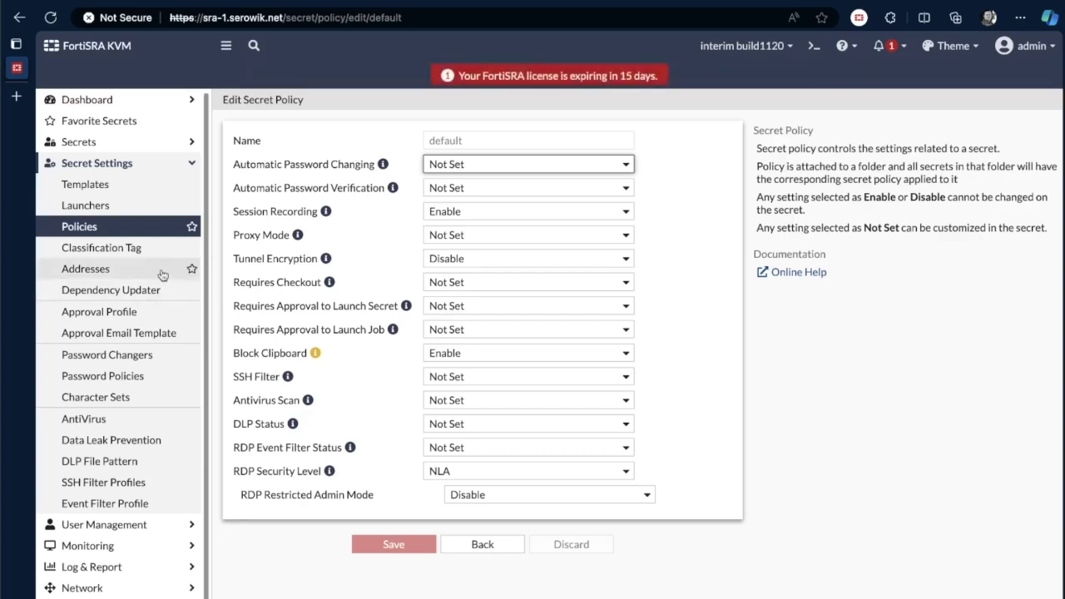
# - Browse the Classification Tag, AntiVirus and Data Leak Prevention profile lists, then expand User Management
pyautogui.click(95, 254)
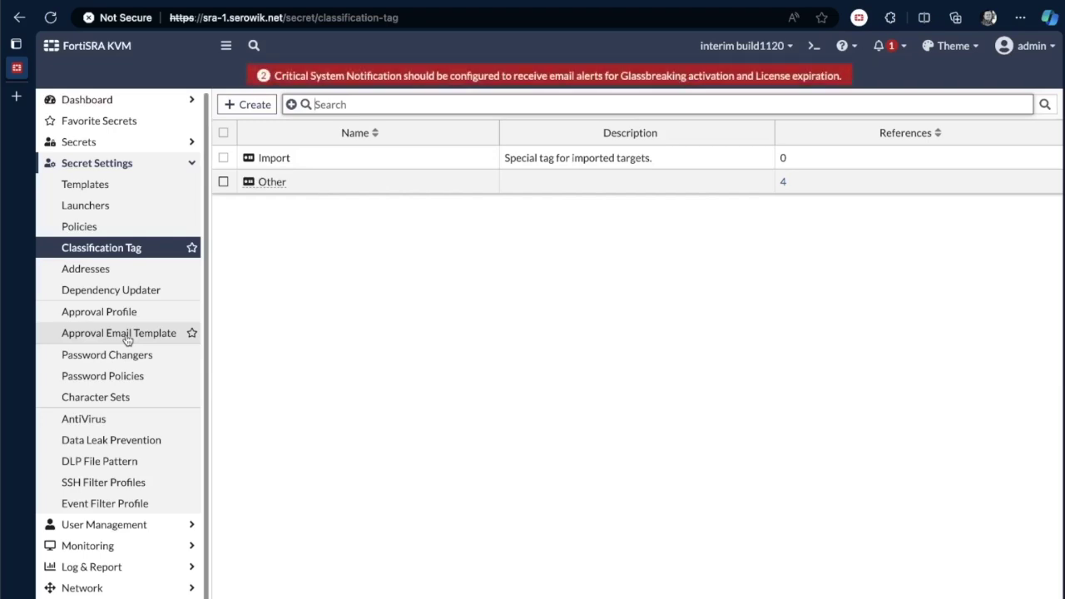
pyautogui.click(91, 421)
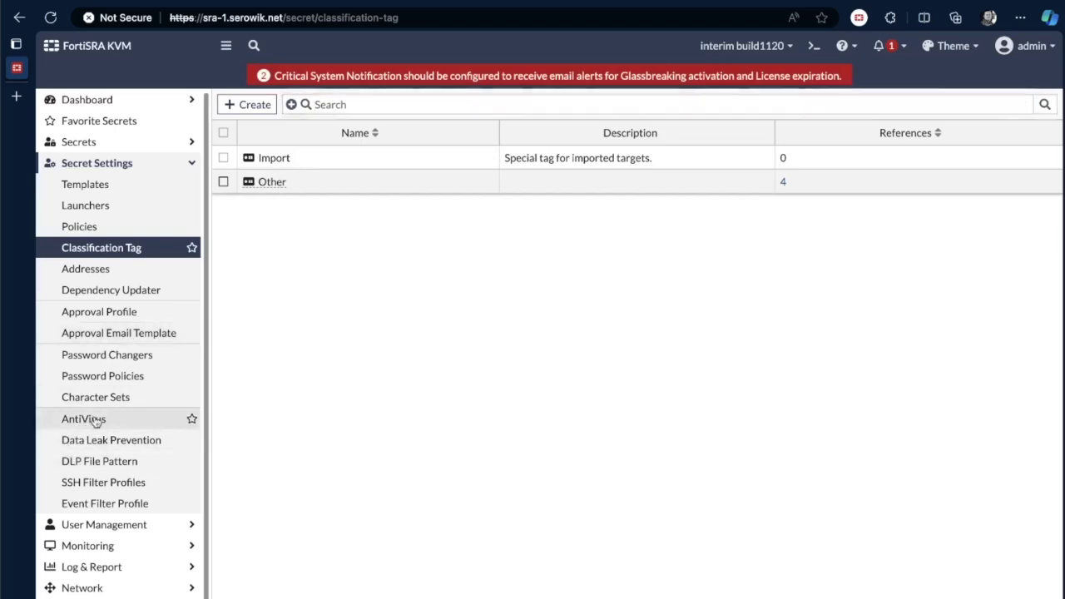
pyautogui.click(120, 442)
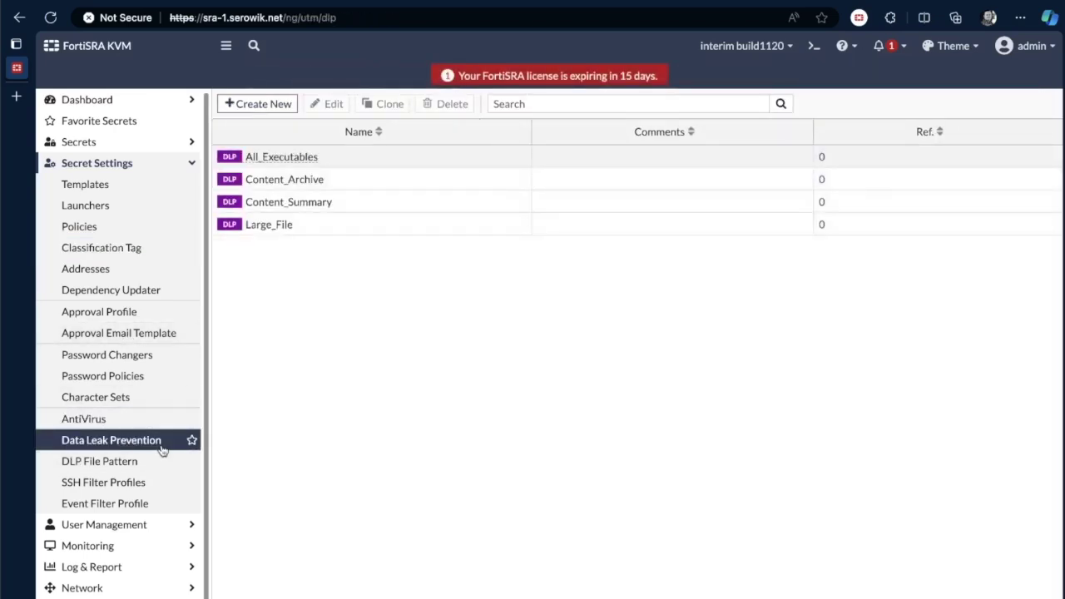
pyautogui.click(118, 423)
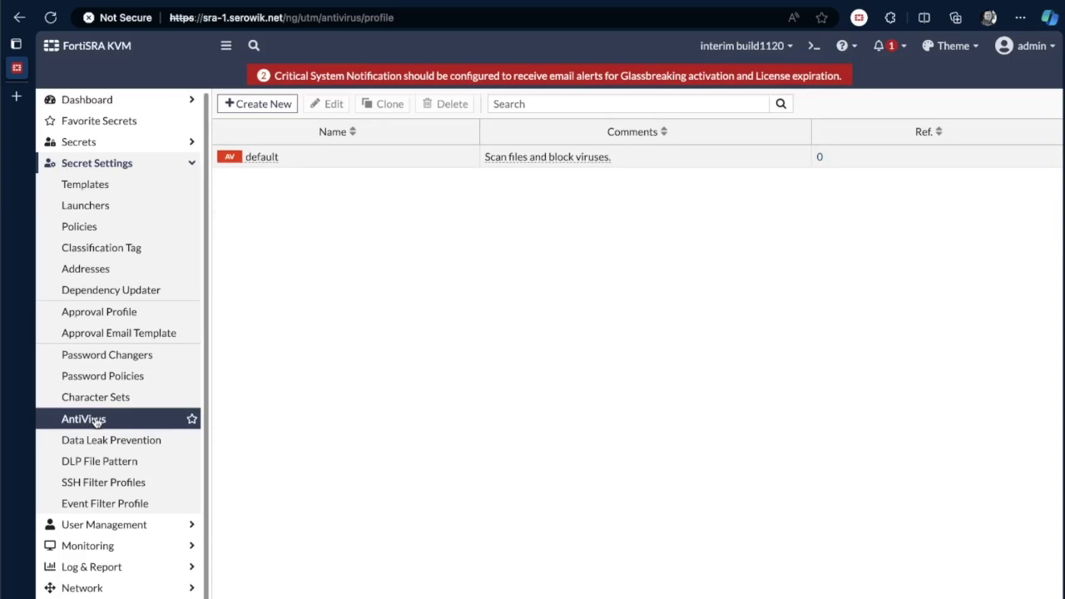
pyautogui.click(114, 442)
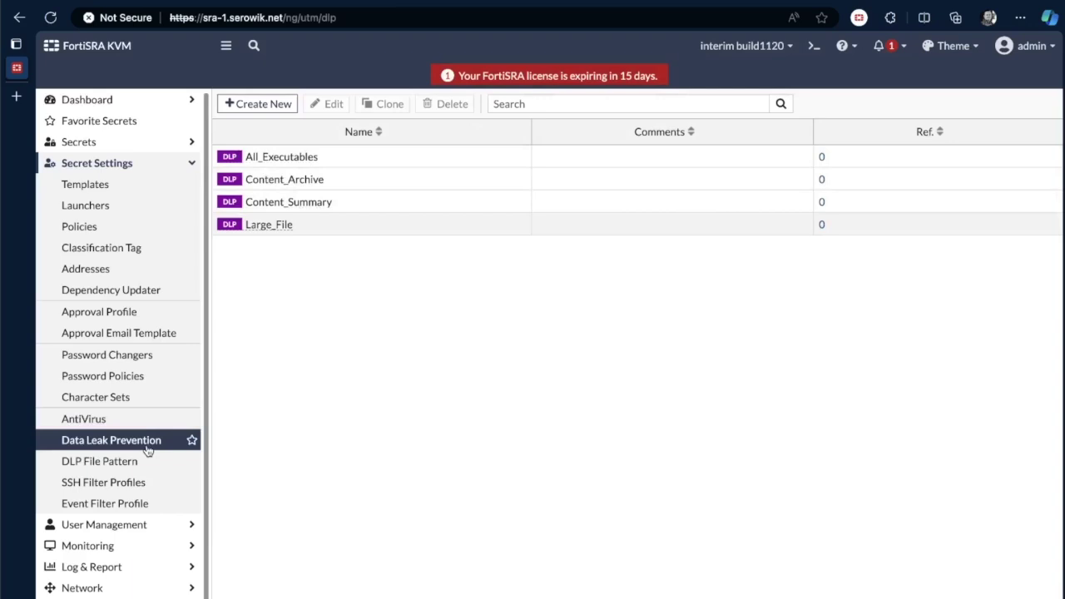
pyautogui.click(126, 526)
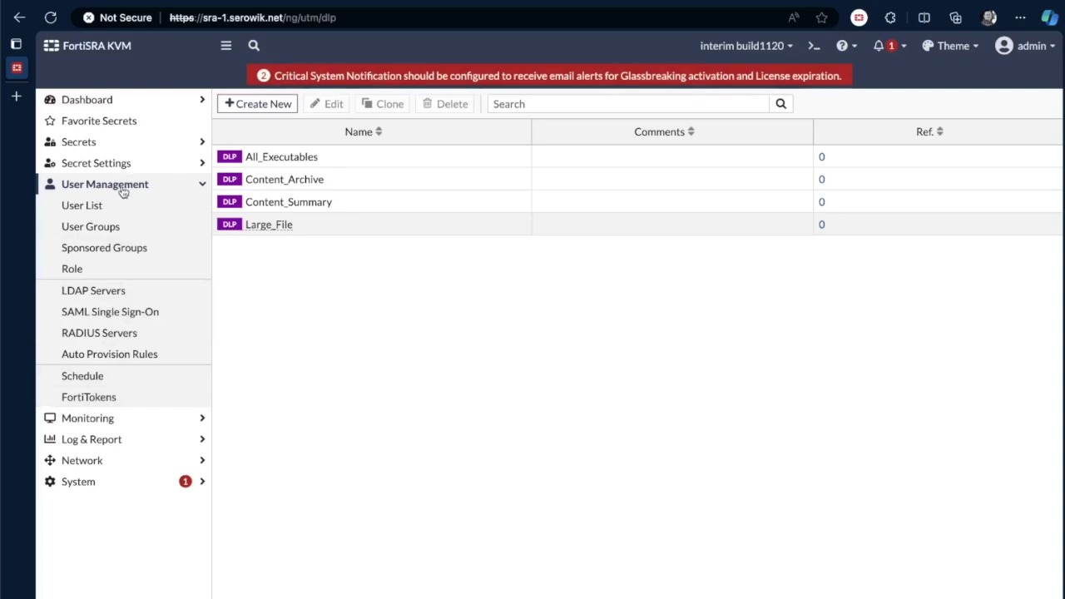
# - Expand the Monitoring pages in the sidebar
pyautogui.click(115, 415)
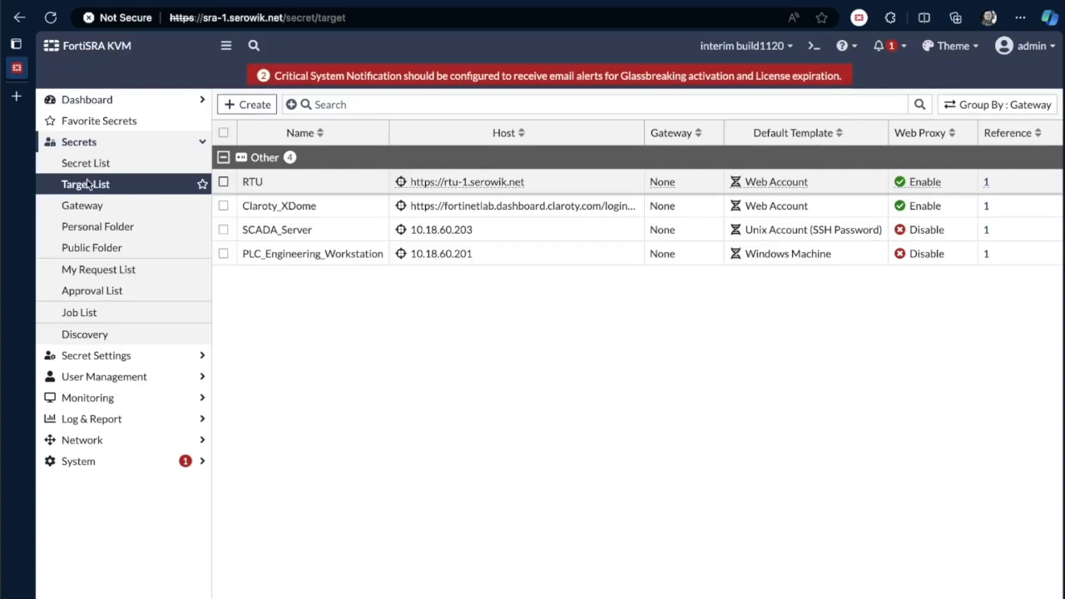
# - Start a new secret target named HMI-Workstation with classification tag Other
pyautogui.click(251, 106)
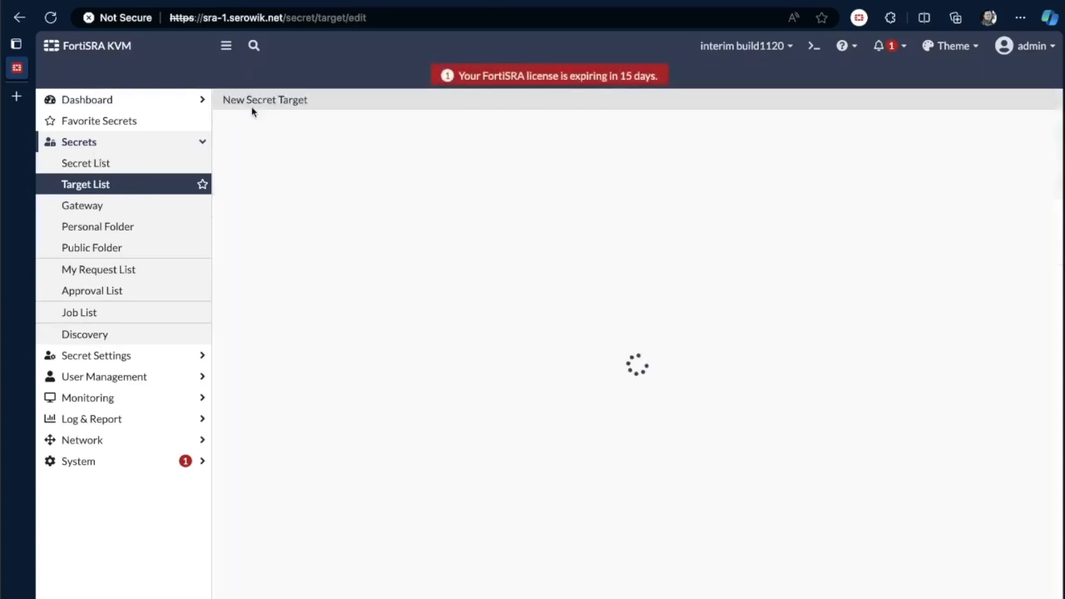
pyautogui.click(353, 173)
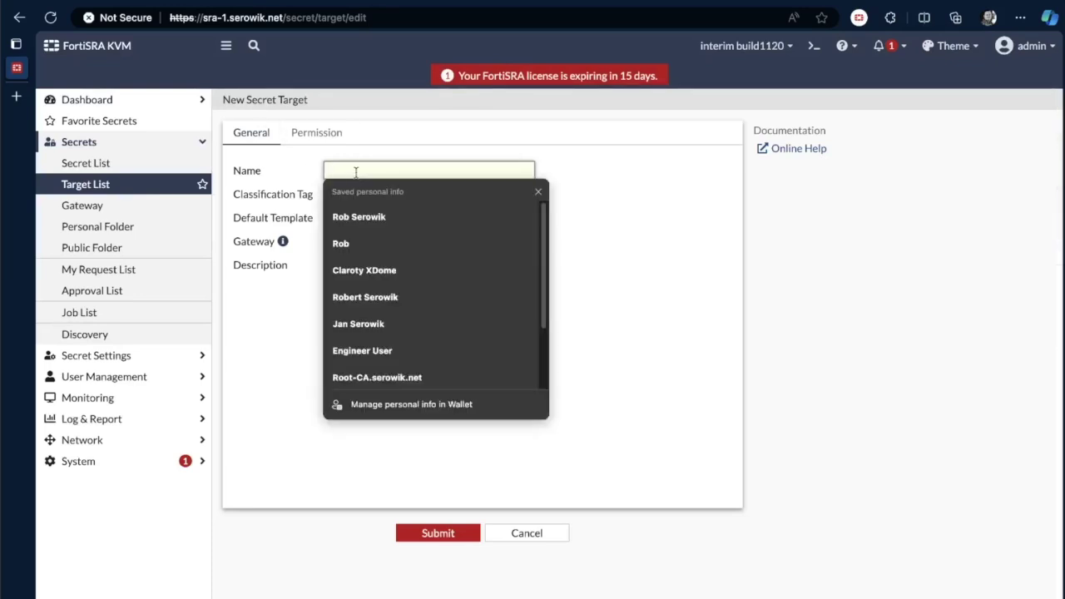
pyautogui.write('HMI')
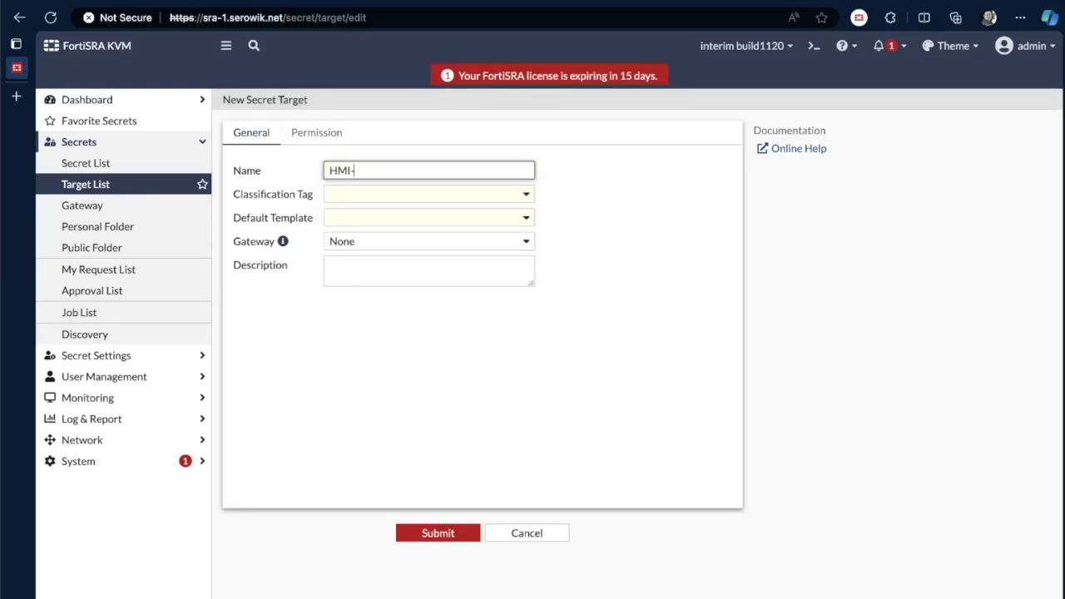
pyautogui.write('-Workstation')
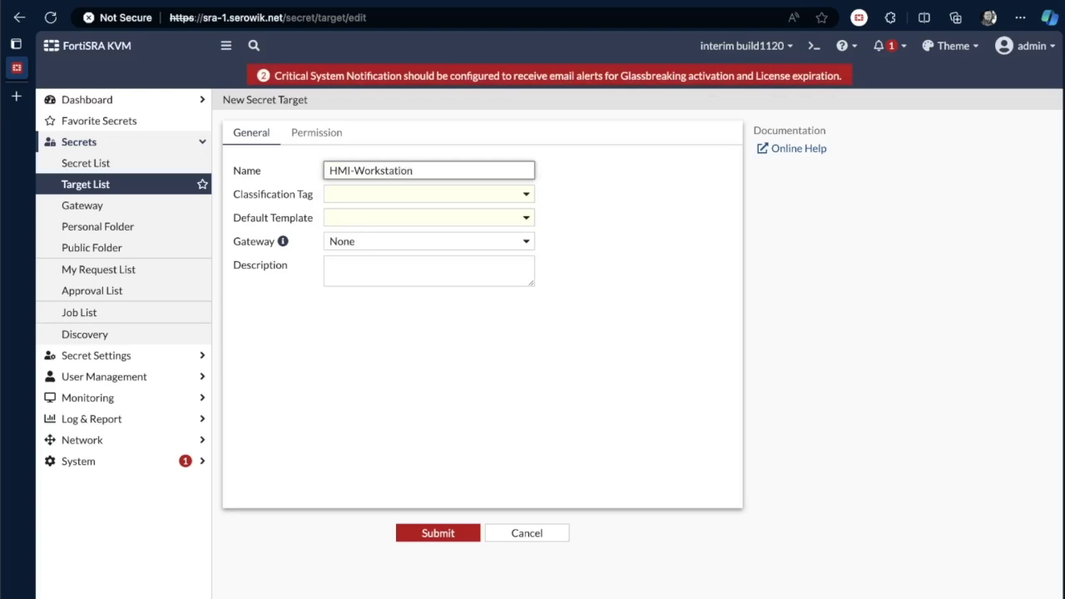
pyautogui.click(354, 201)
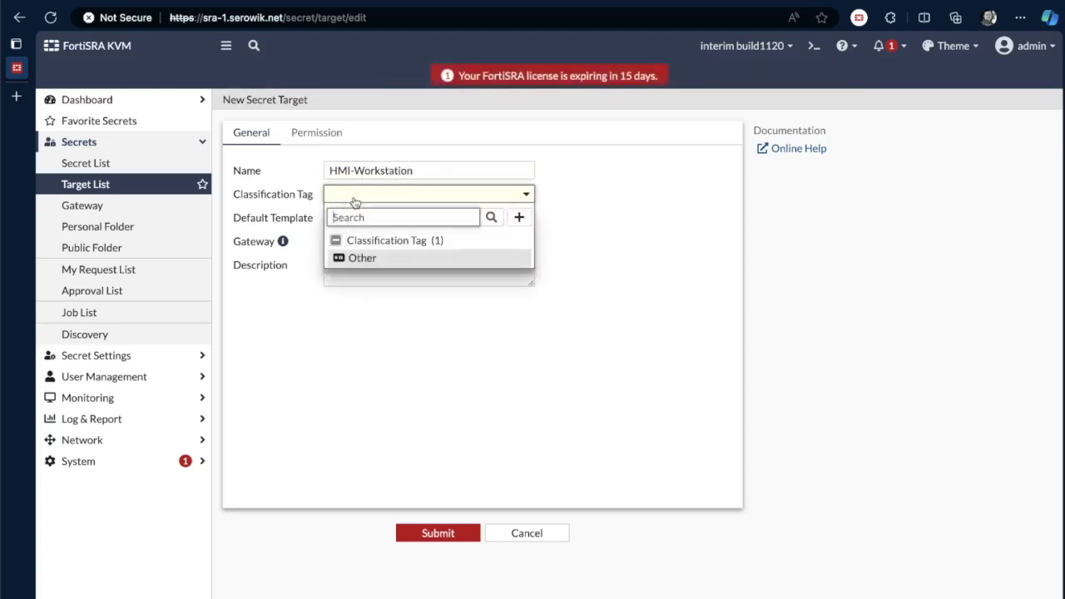
pyautogui.click(356, 259)
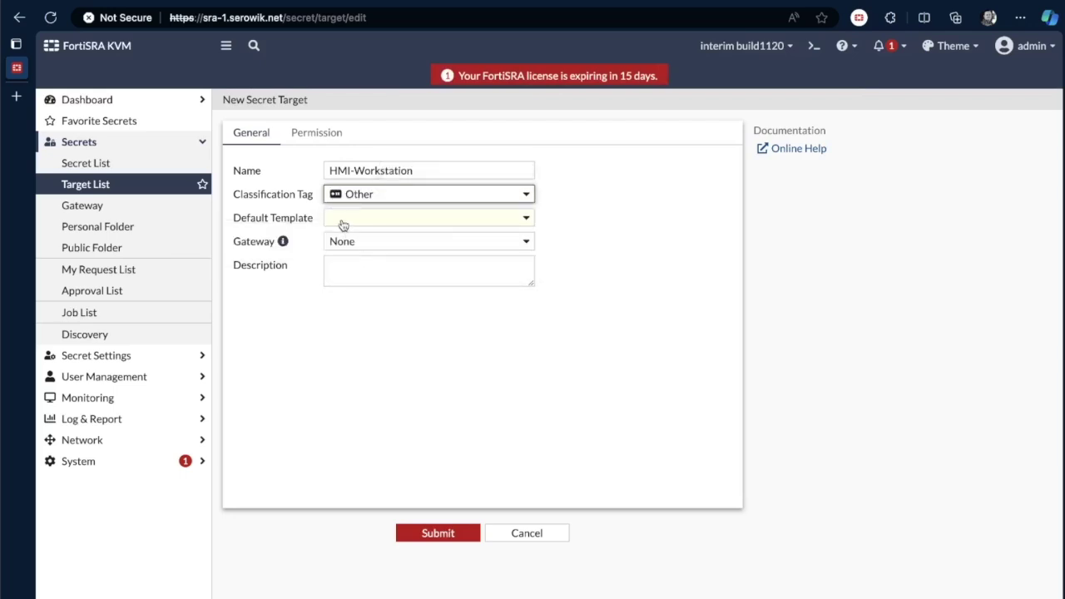
# - Give the target the Windows Machine template and host 10.18.60.200, then submit it
pyautogui.click(344, 220)
pyautogui.scroll(-3, 383, 350)
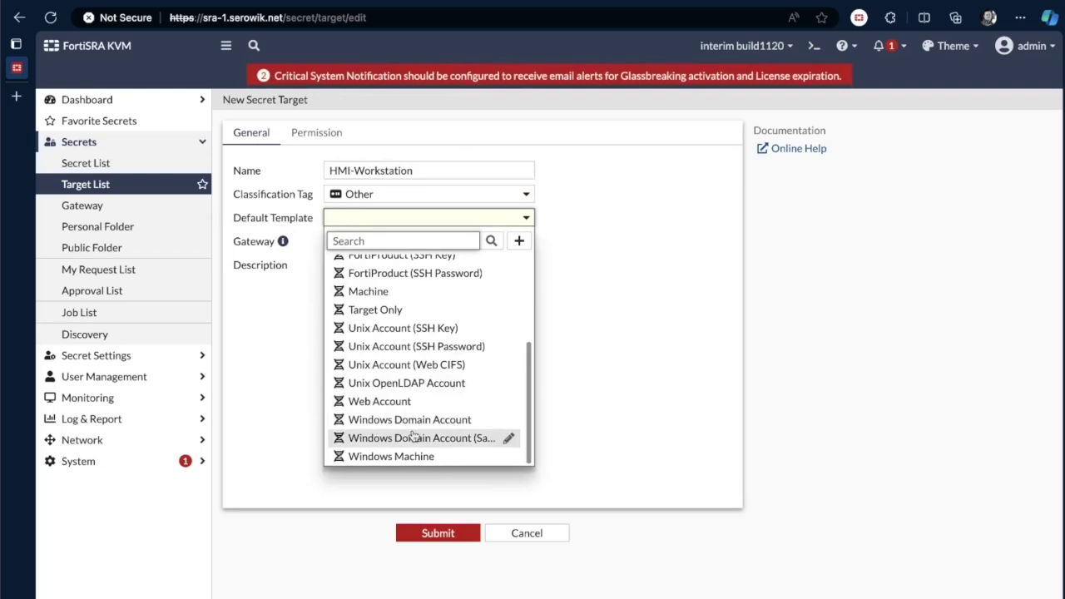
pyautogui.click(400, 457)
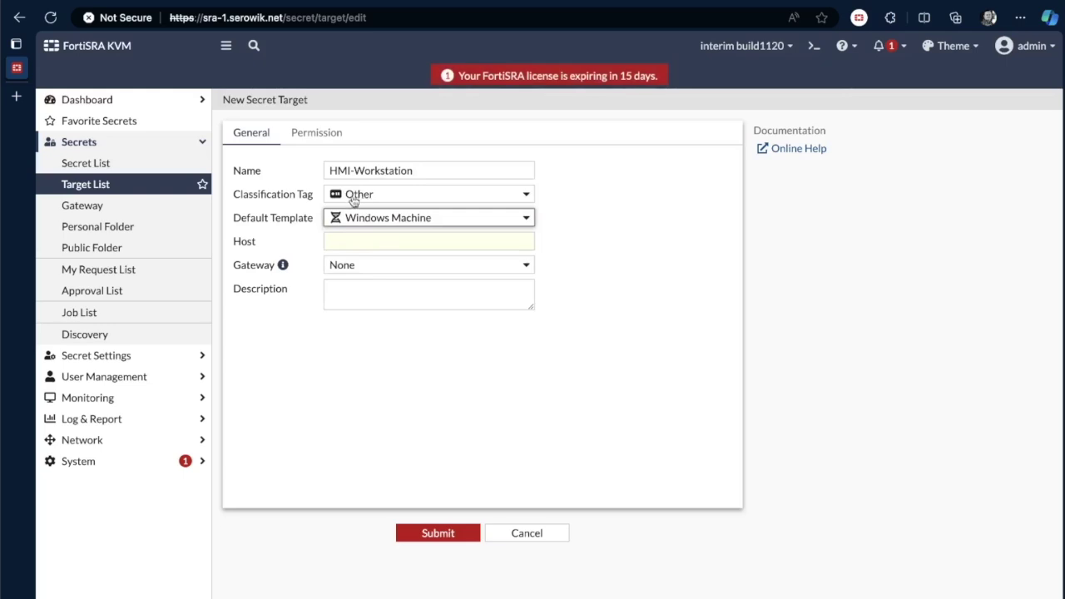
pyautogui.click(357, 241)
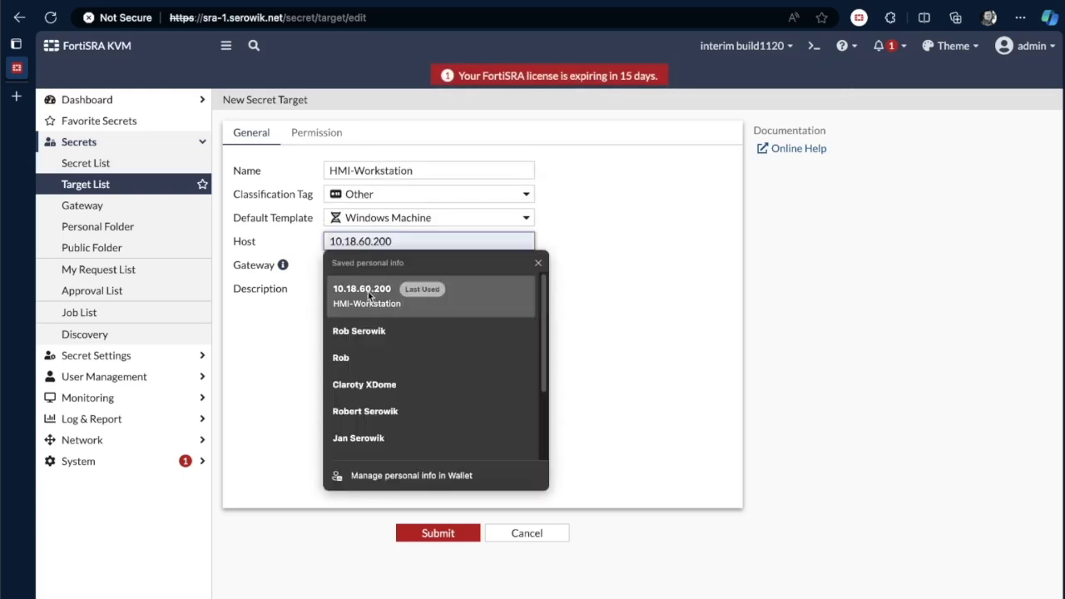
pyautogui.click(368, 292)
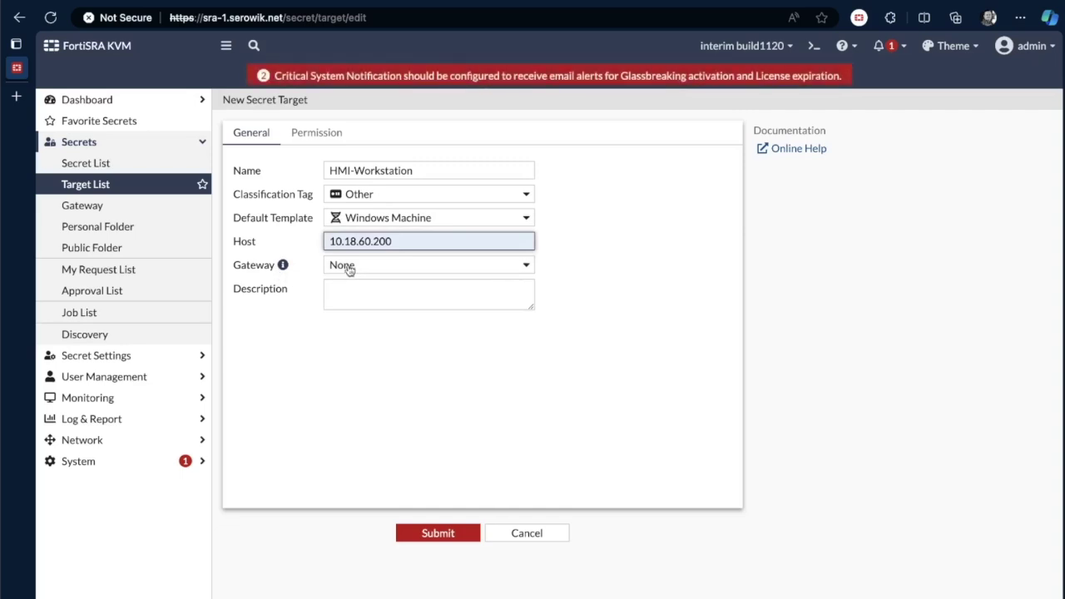
pyautogui.moveTo(326, 268)
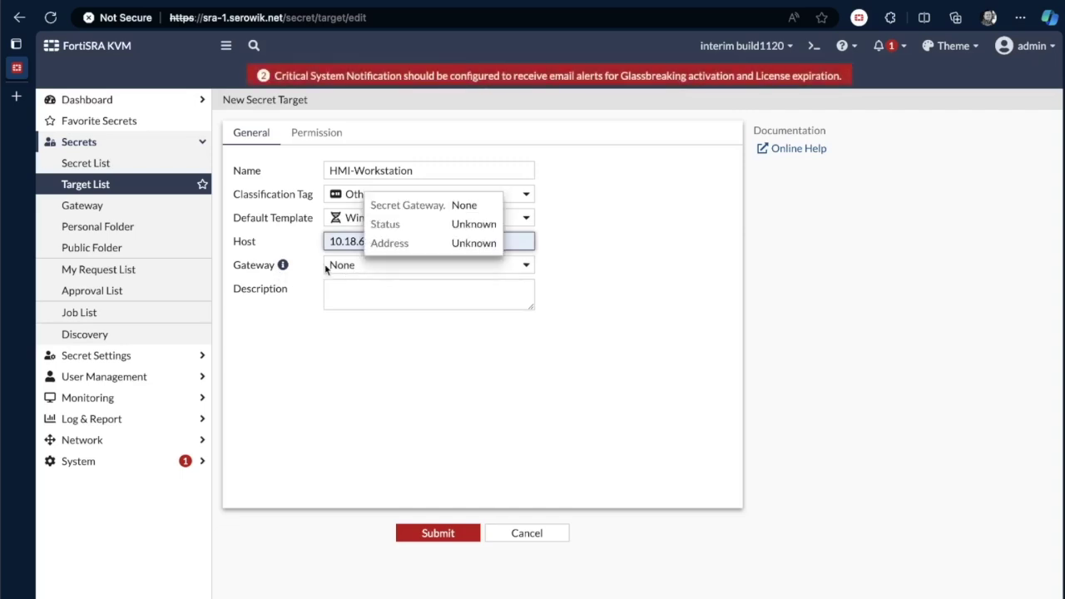
pyautogui.click(449, 537)
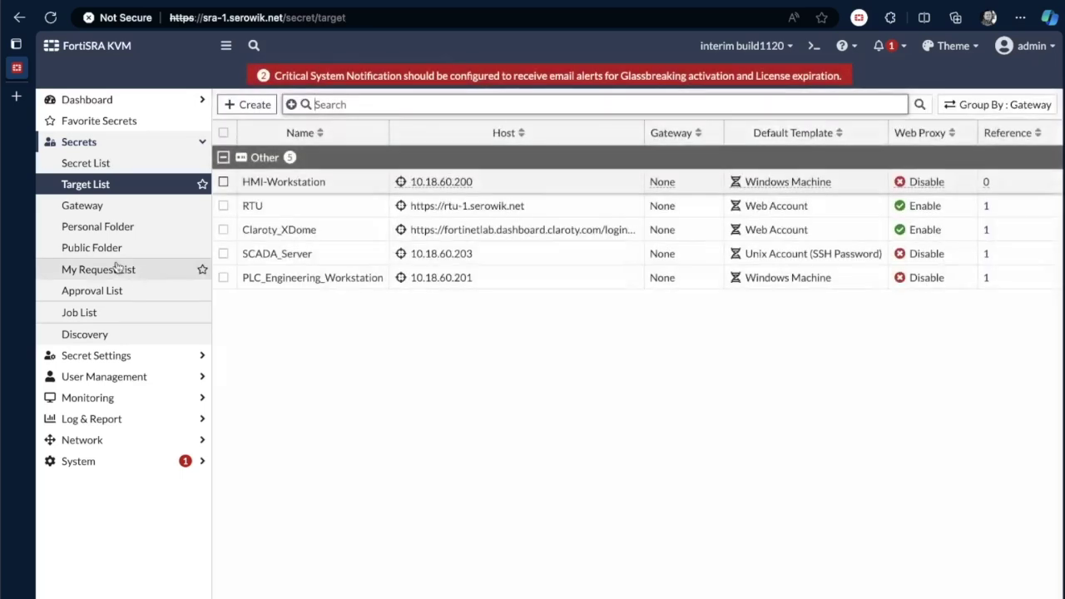
pyautogui.click(83, 164)
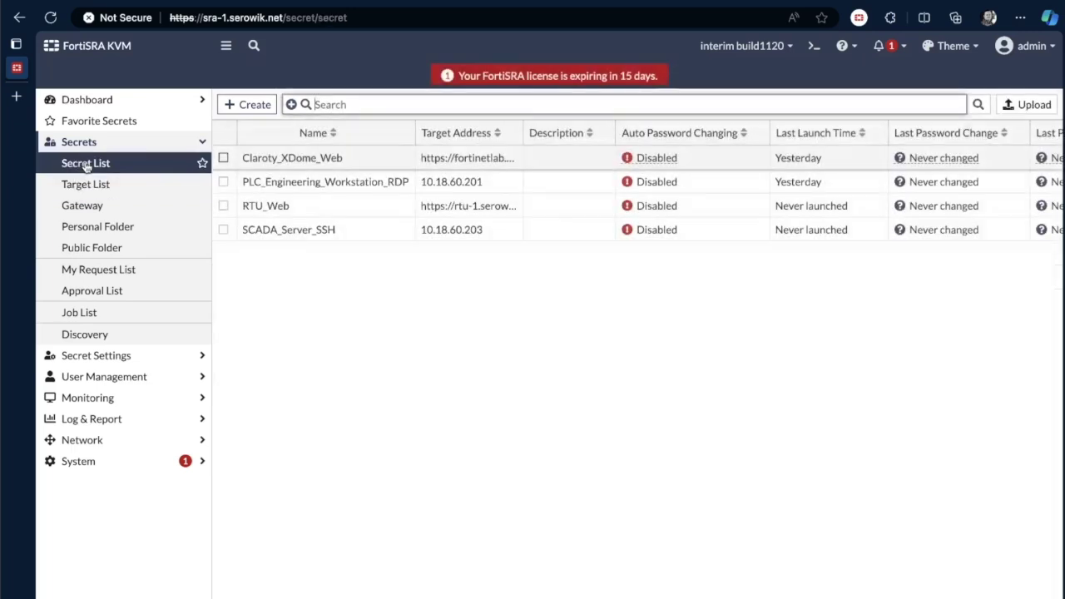
# - Start a new secret and choose the public Site-B folder as its location
pyautogui.click(249, 104)
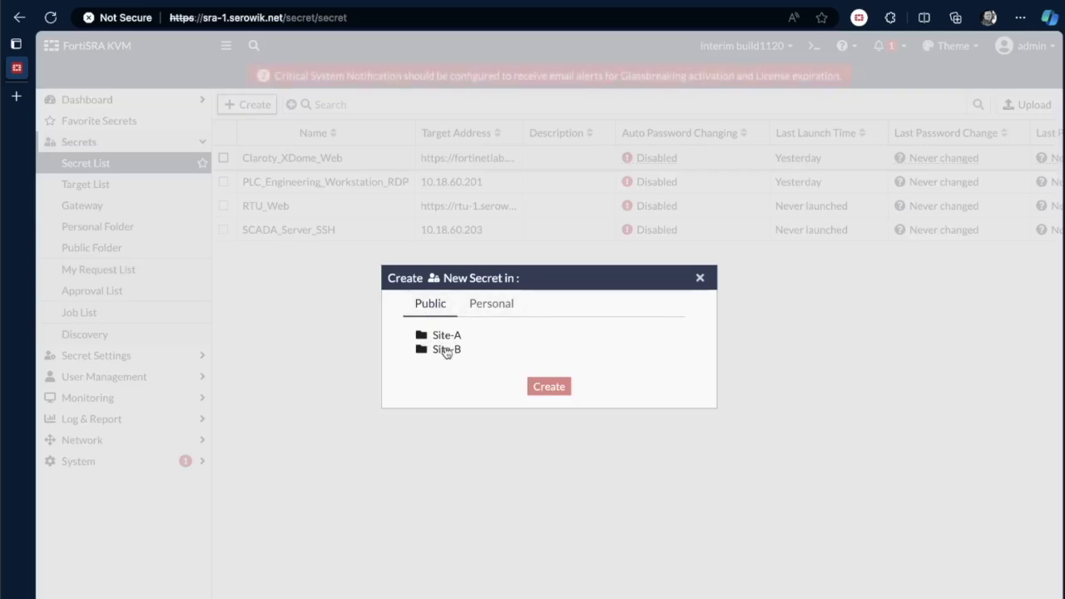
pyautogui.click(448, 353)
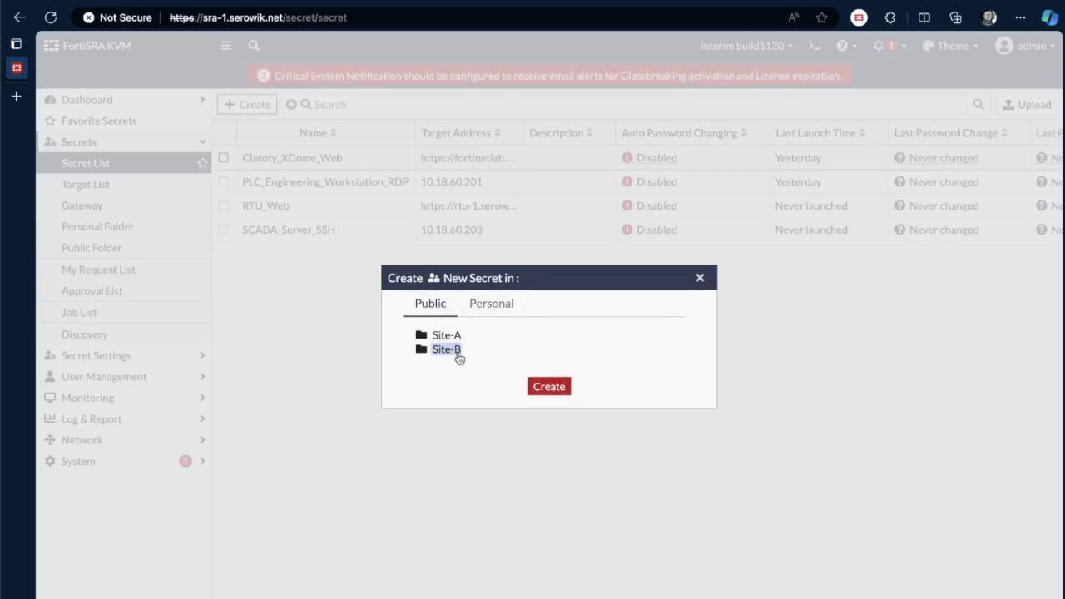
# - Name the new secret HMI-Workstation_RDP and select HMI-Workstation as its target
pyautogui.click(547, 388)
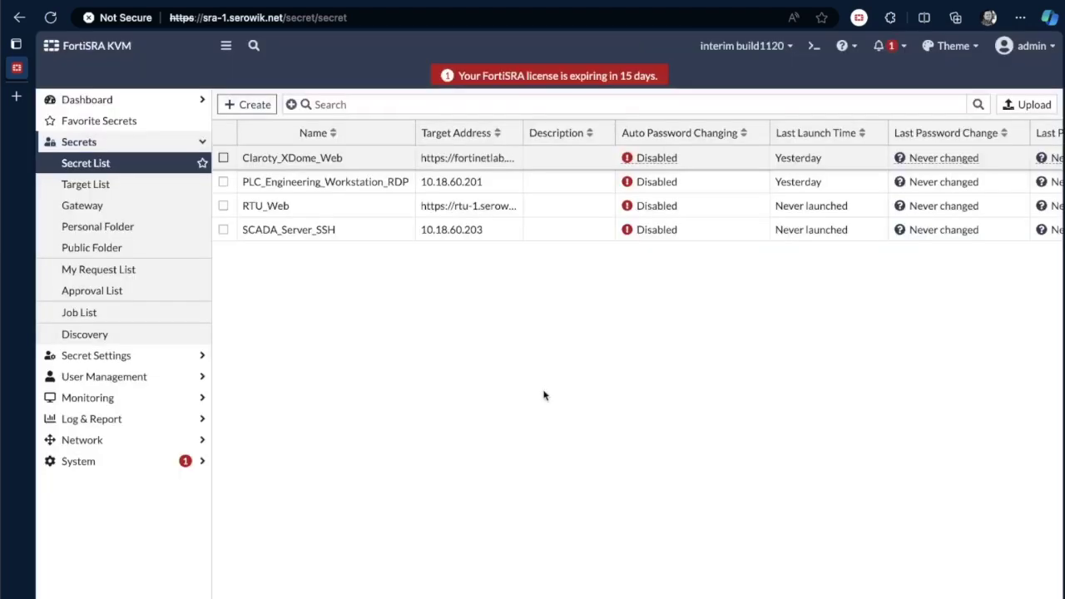
pyautogui.click(363, 170)
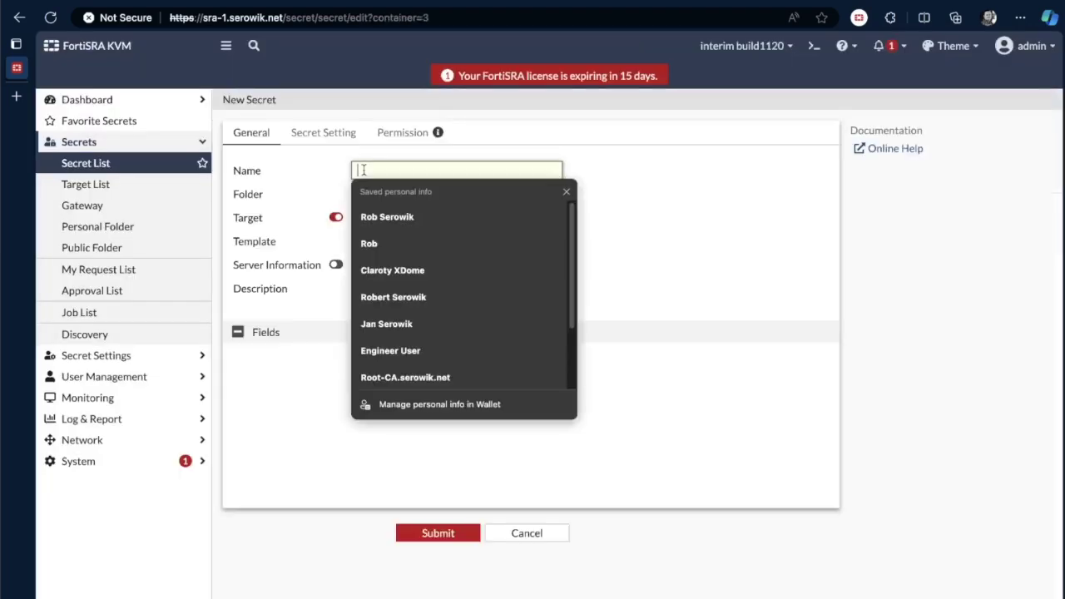
pyautogui.write('HM')
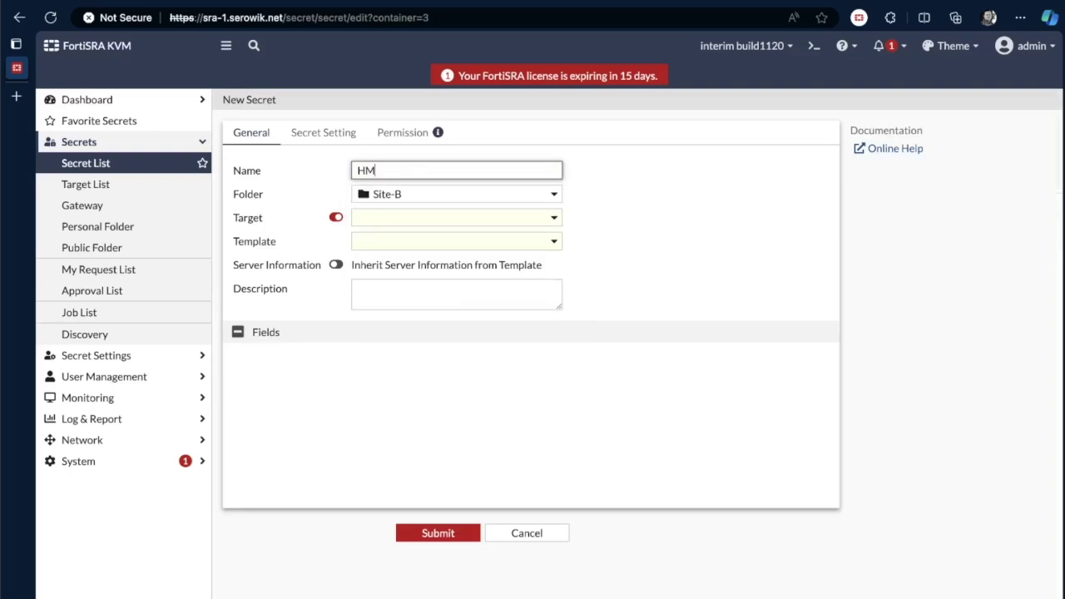
pyautogui.write('I-Works')
pyautogui.click(391, 219)
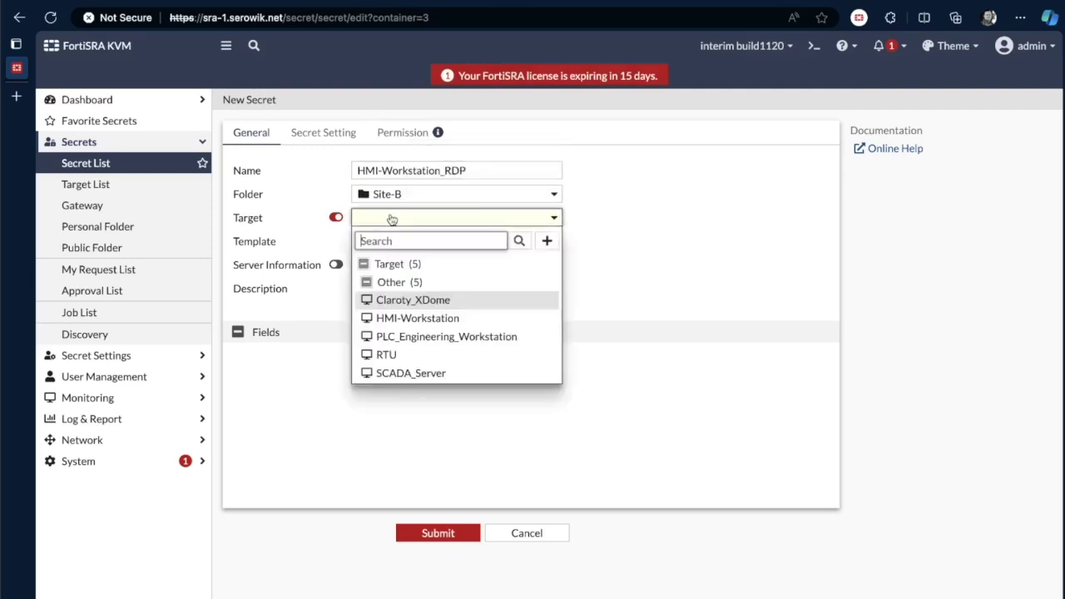
pyautogui.click(410, 319)
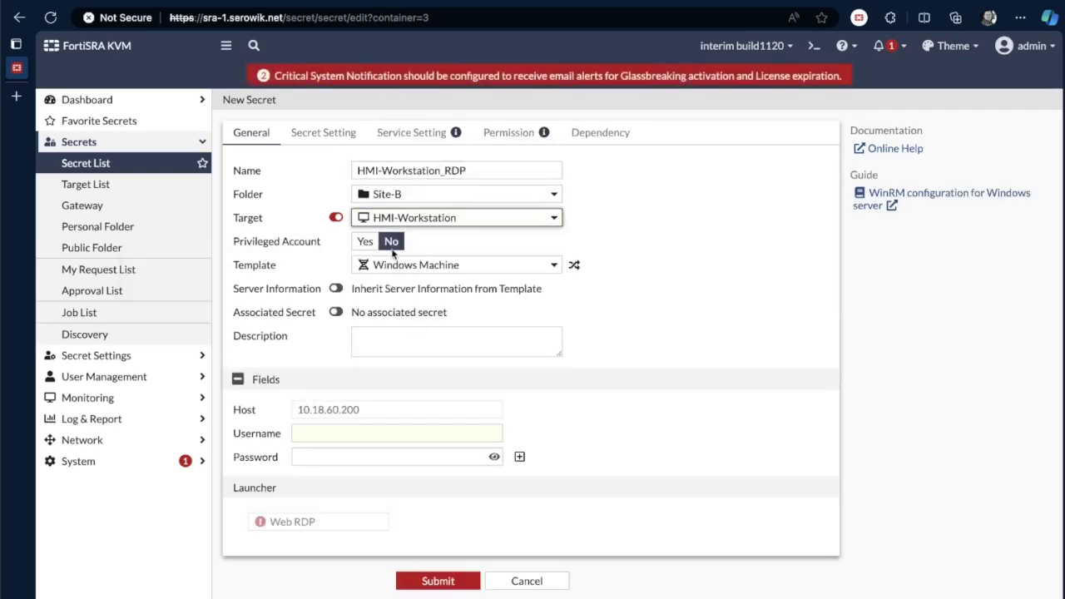
pyautogui.moveTo(395, 262)
pyautogui.moveTo(431, 270)
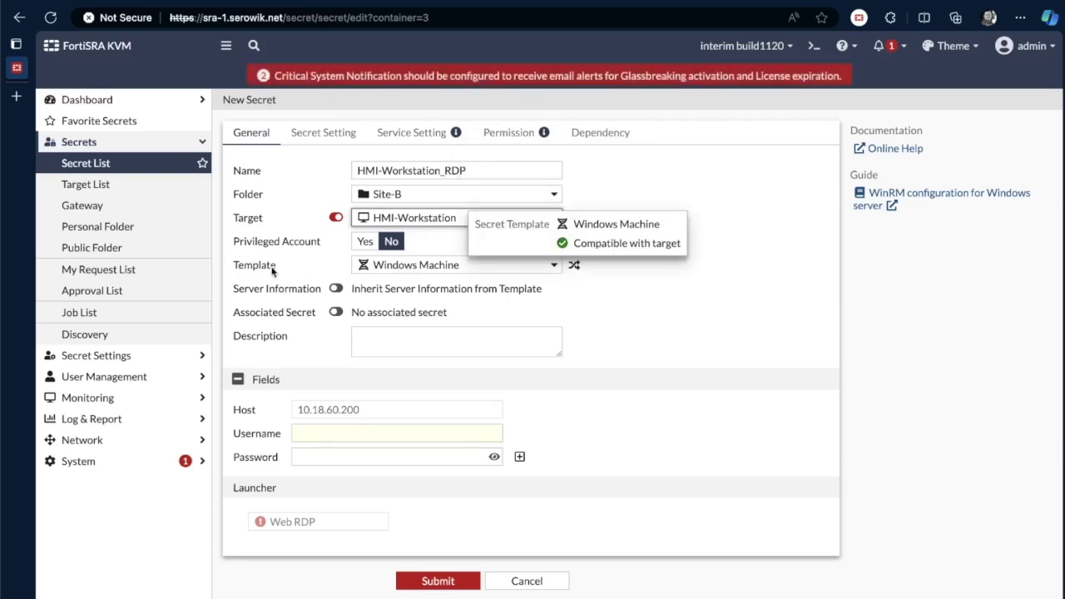
# - Keep the Windows Machine template and enter the target account's username, password and password confirmation
pyautogui.click(383, 266)
pyautogui.scroll(-5, 433, 452)
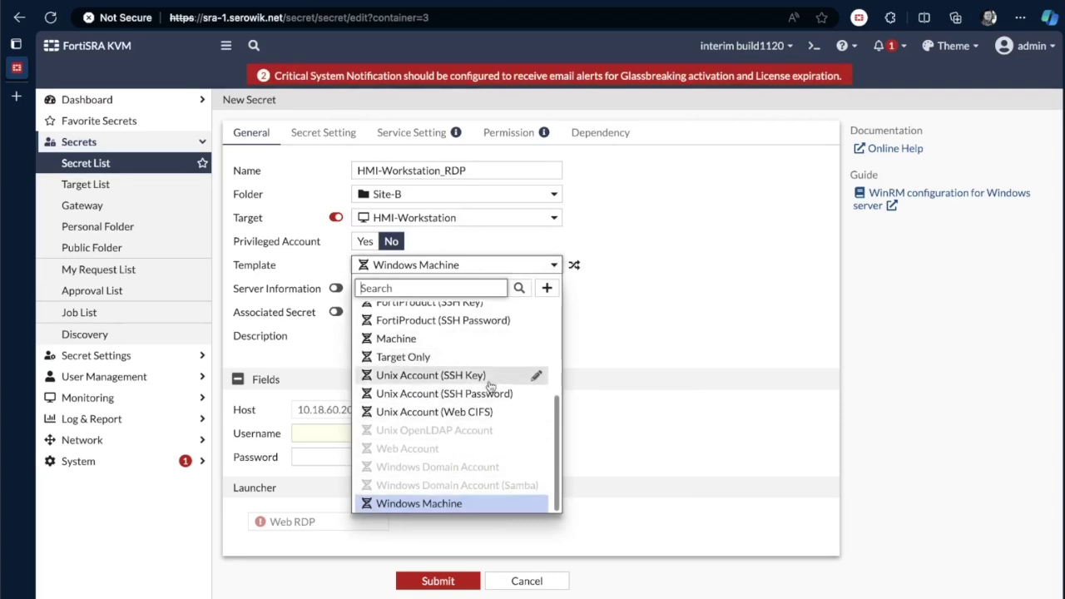
pyautogui.click(618, 397)
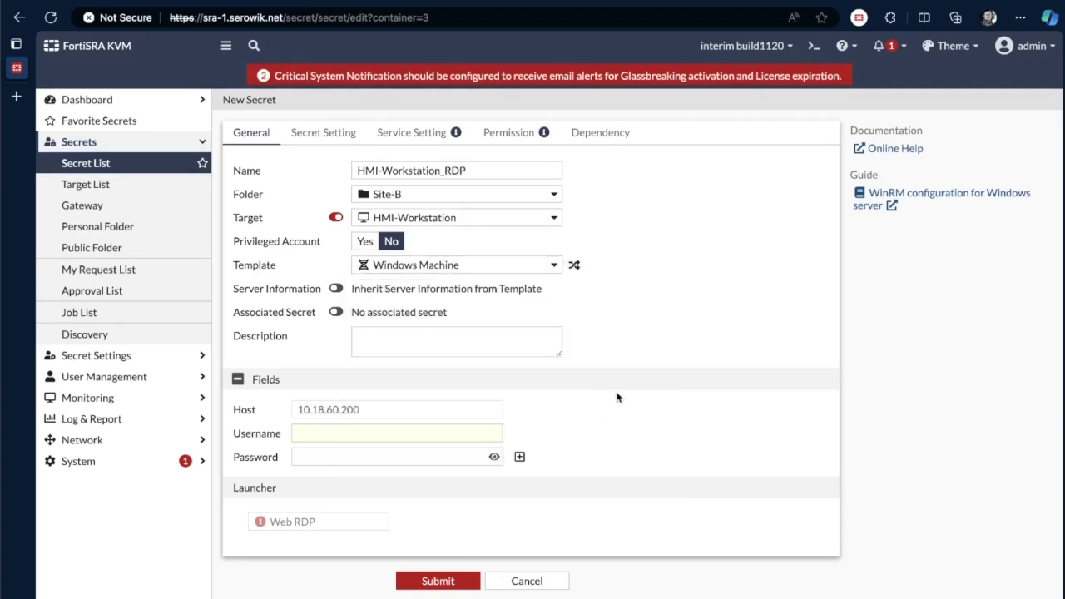
pyautogui.click(320, 431)
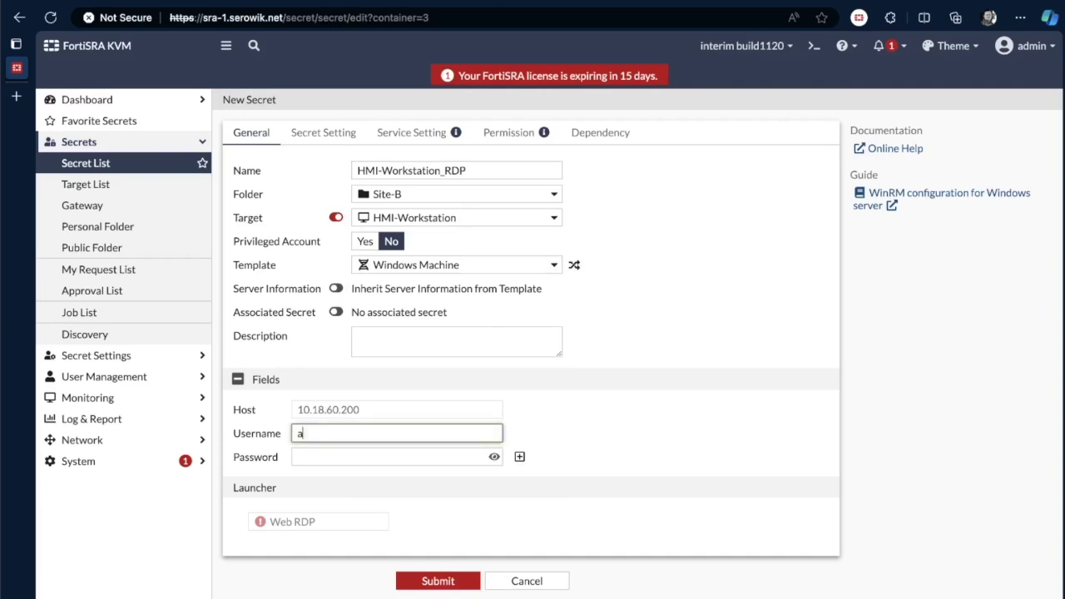
pyautogui.press('Tab')
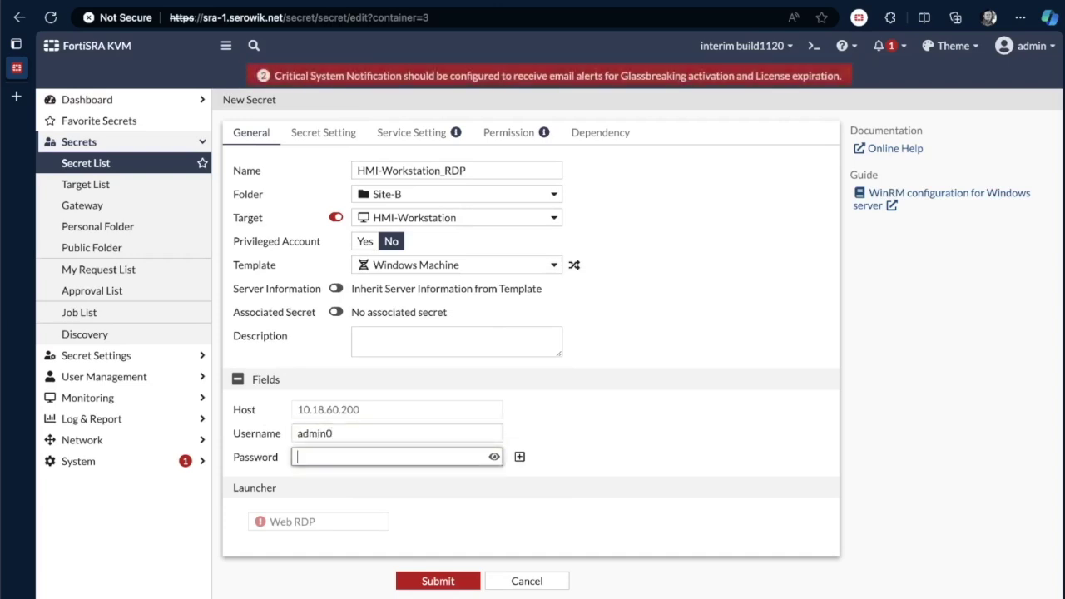
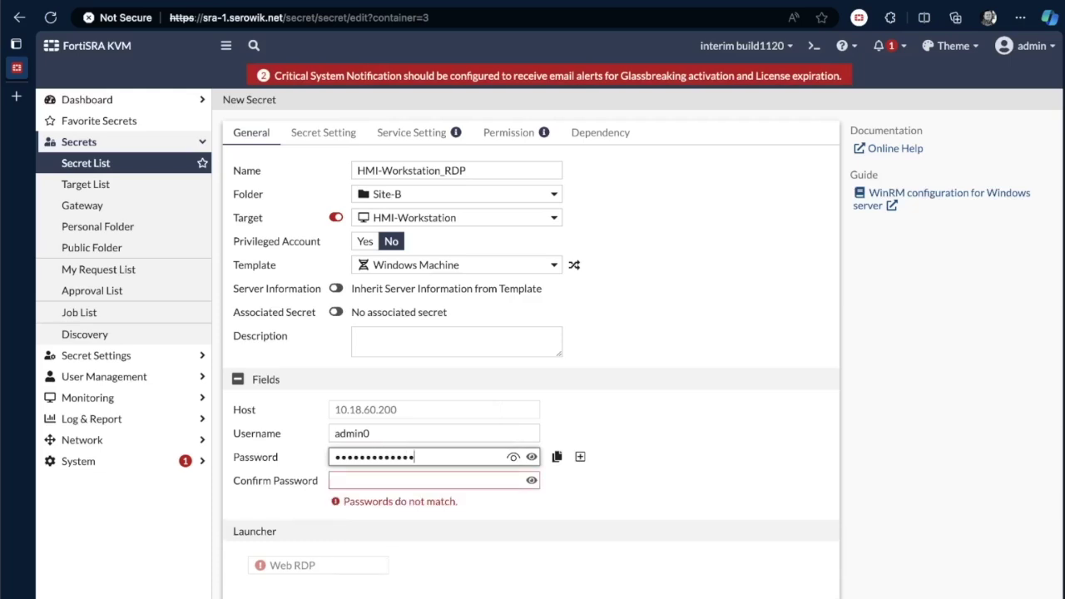
pyautogui.click(362, 481)
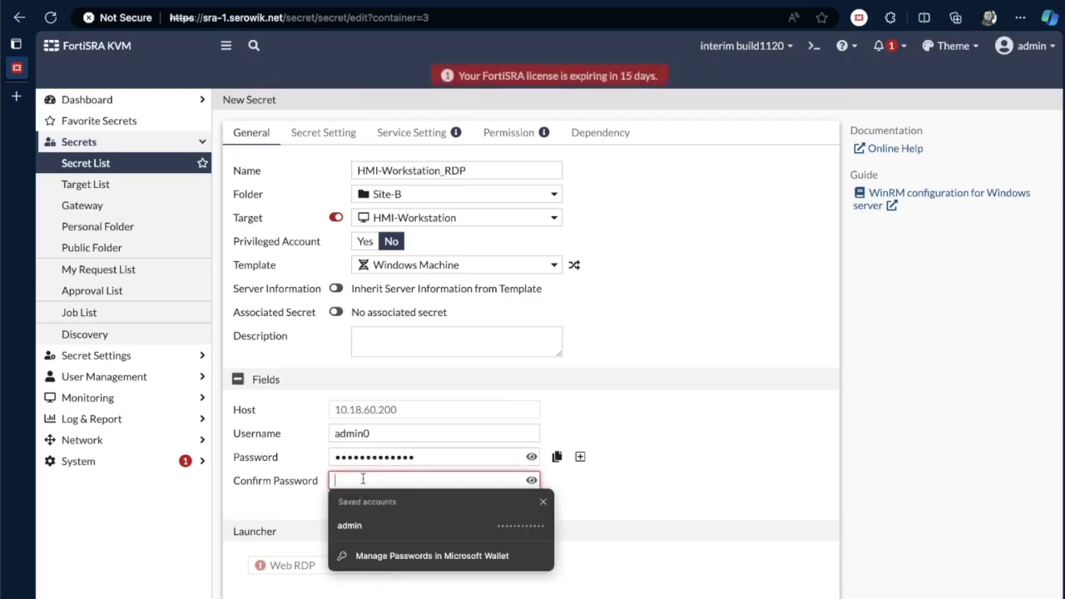
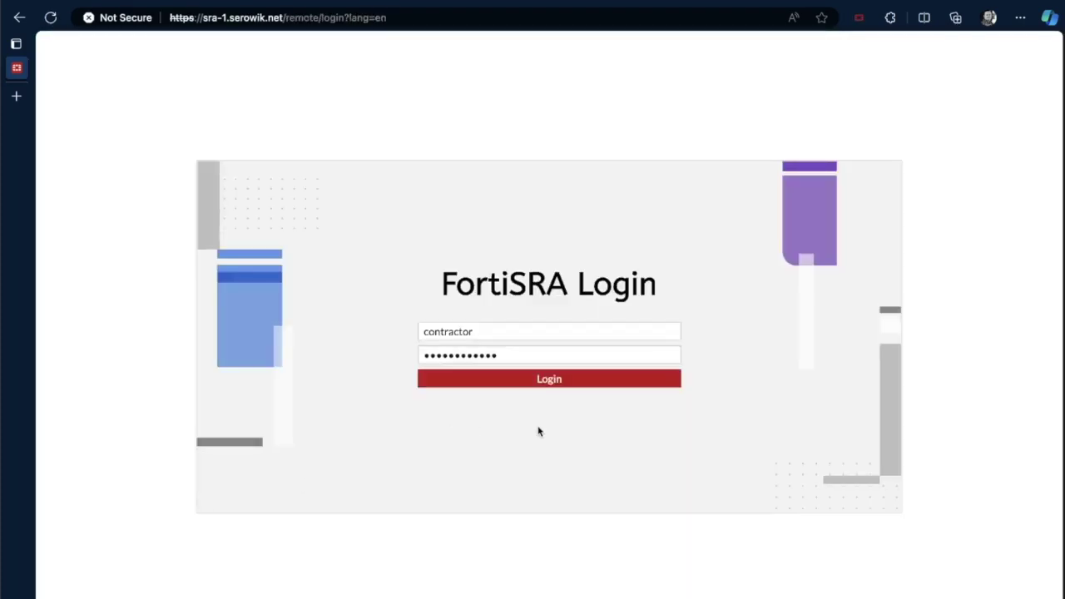
# - Sign in as the contractor and launch the HMI-Workstation_RDP secret from the Secret List
pyautogui.click(546, 382)
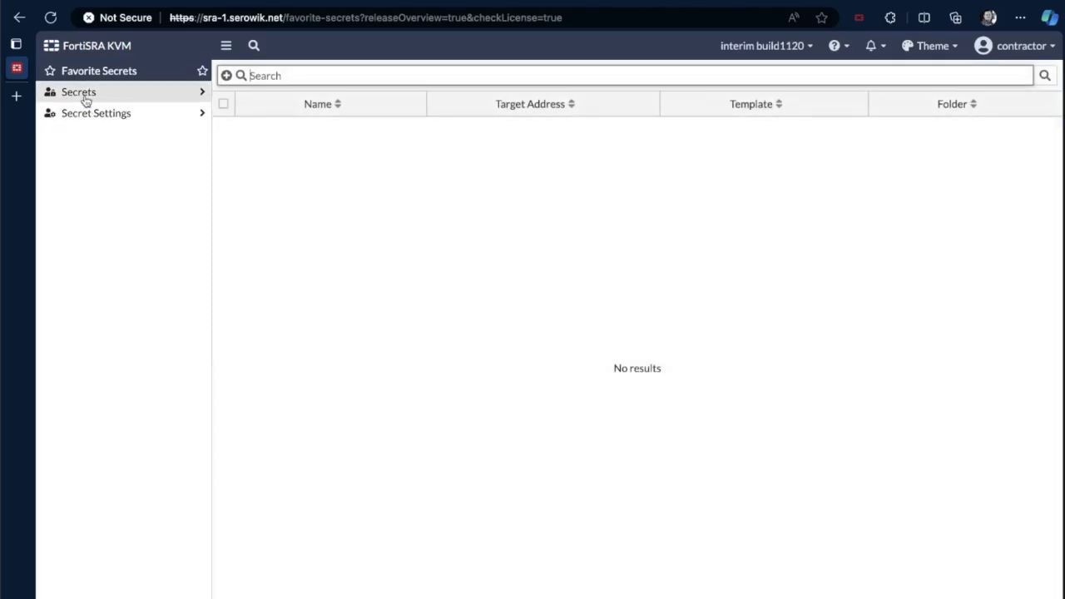
pyautogui.click(88, 93)
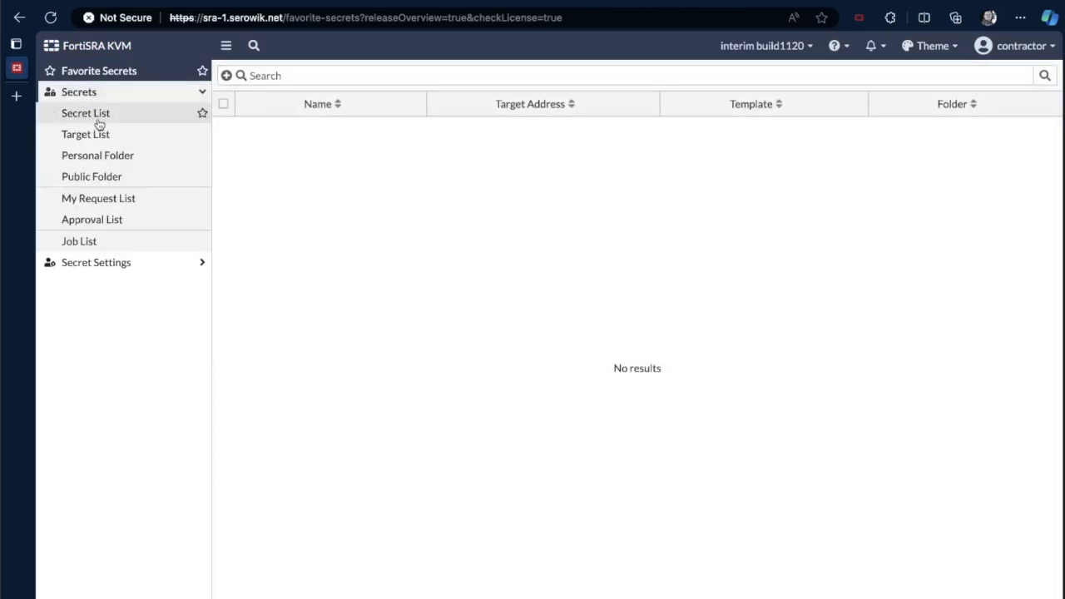
pyautogui.click(98, 121)
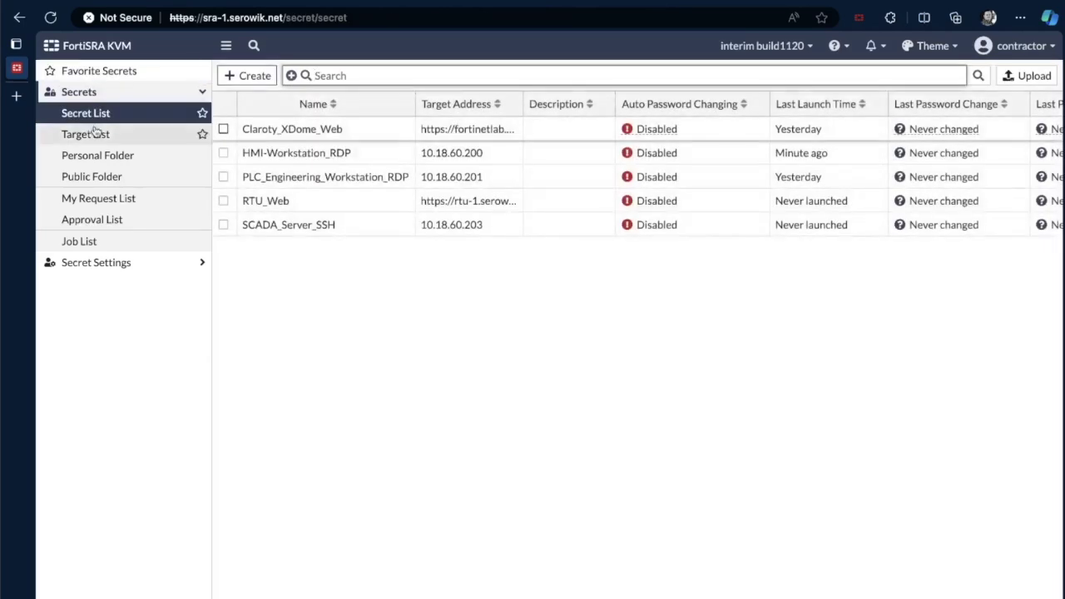
pyautogui.click(90, 138)
pyautogui.click(80, 179)
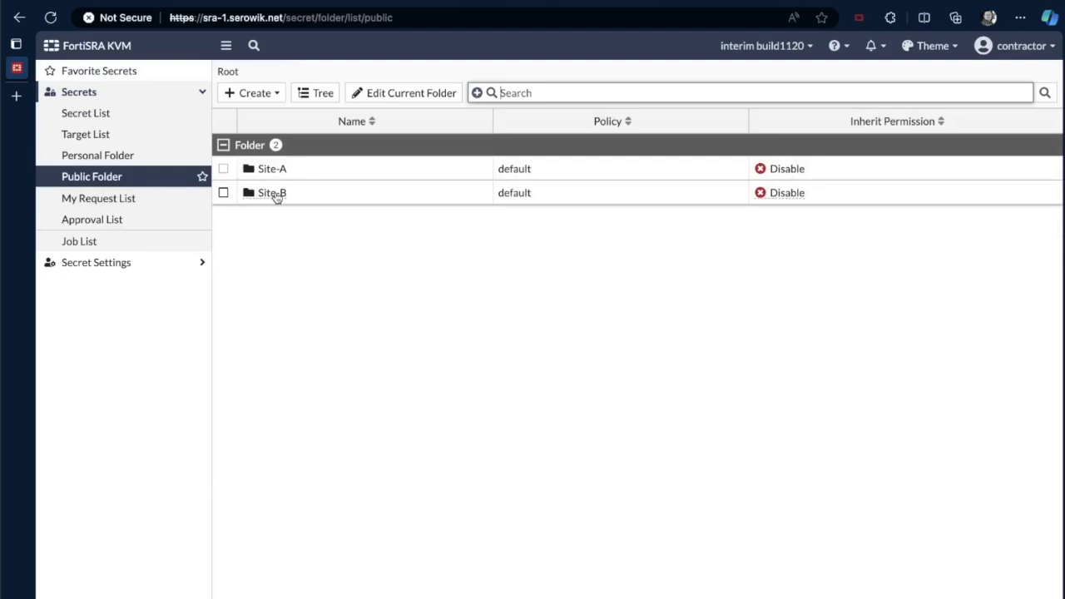
pyautogui.click(96, 121)
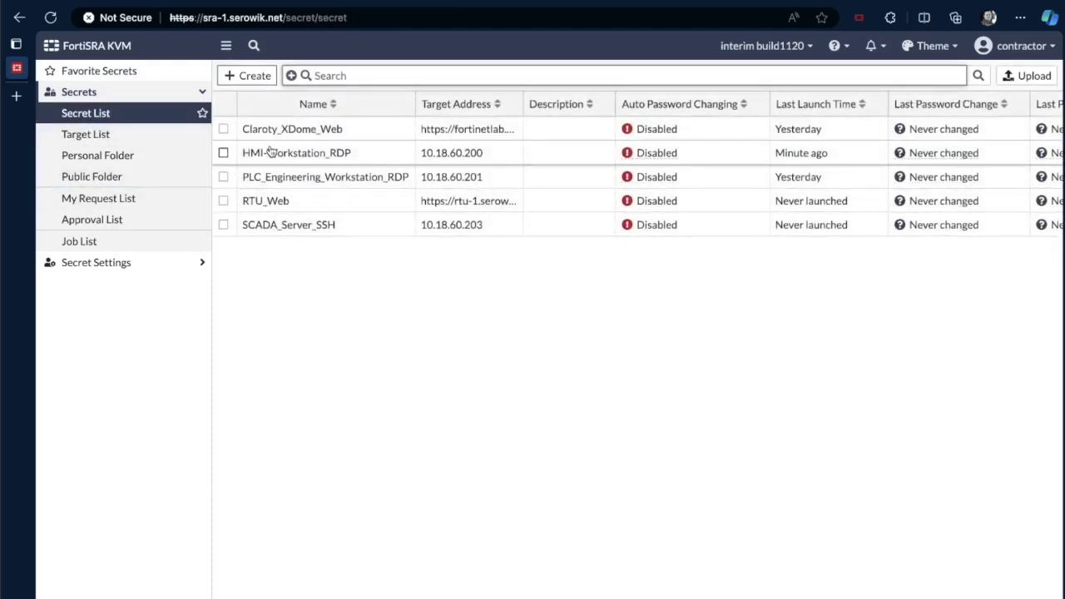
pyautogui.click(285, 158)
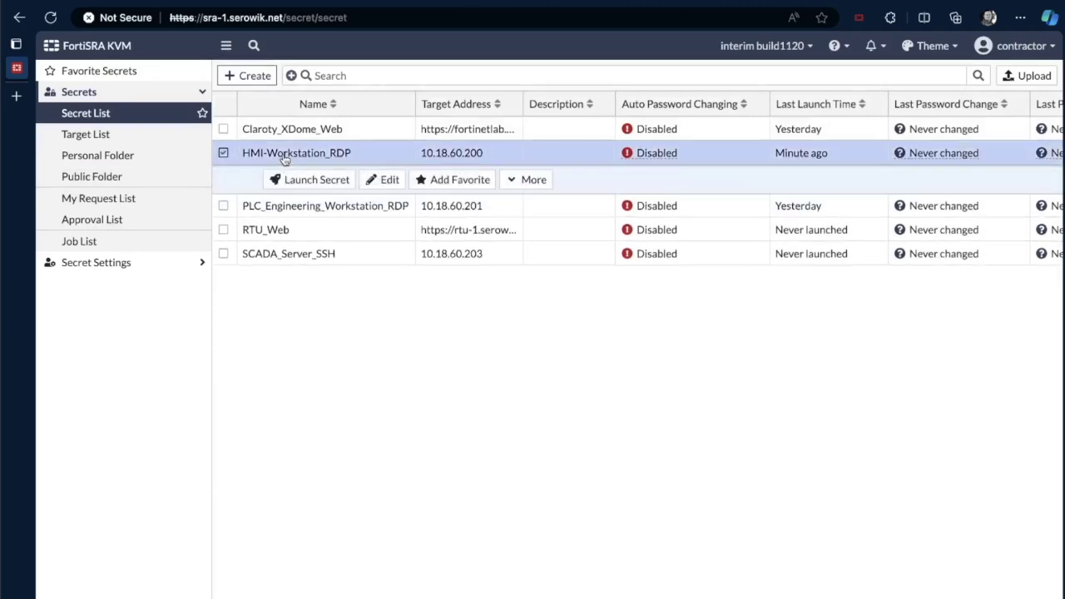
pyautogui.click(317, 180)
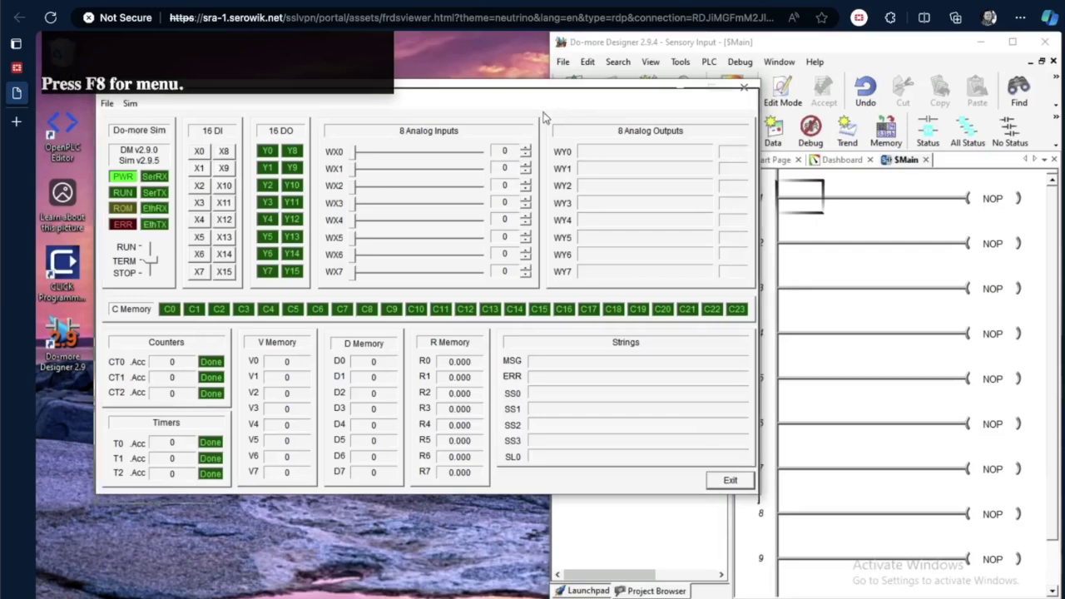
# - Move the Do-more Simulator lower left, select Rung 1 under $Main, and acknowledge the closed connection
pyautogui.moveTo(548, 93); pyautogui.dragTo(506, 215)
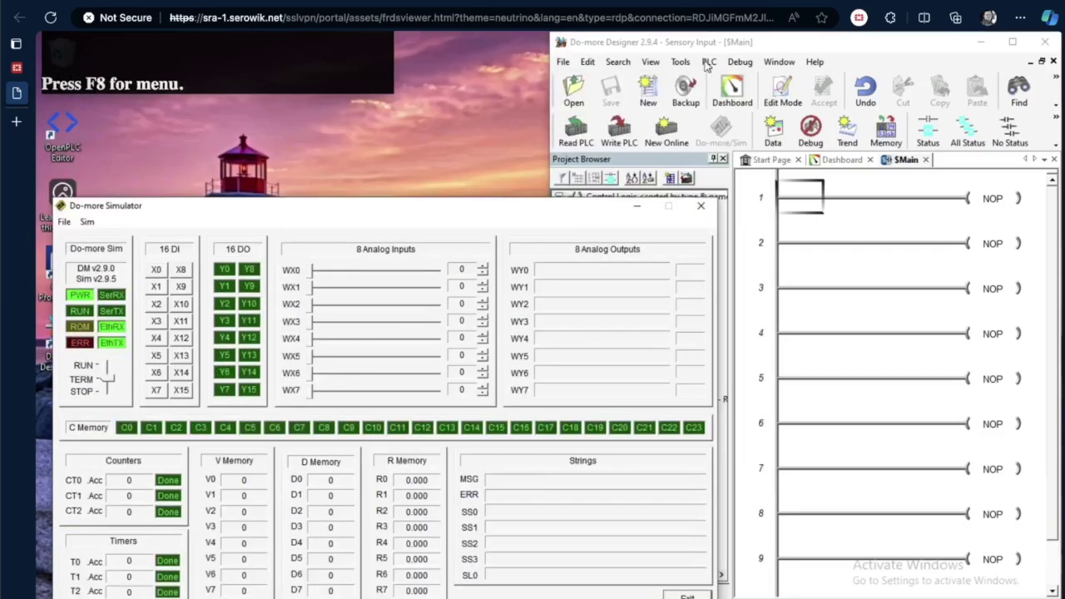
pyautogui.click(624, 40)
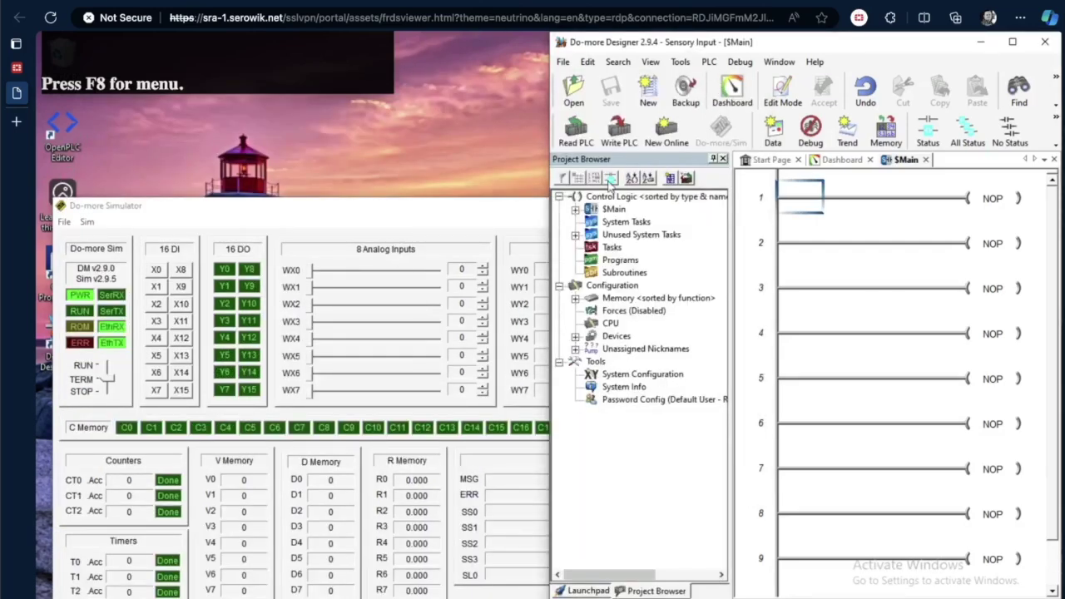
pyautogui.click(575, 210)
pyautogui.click(631, 222)
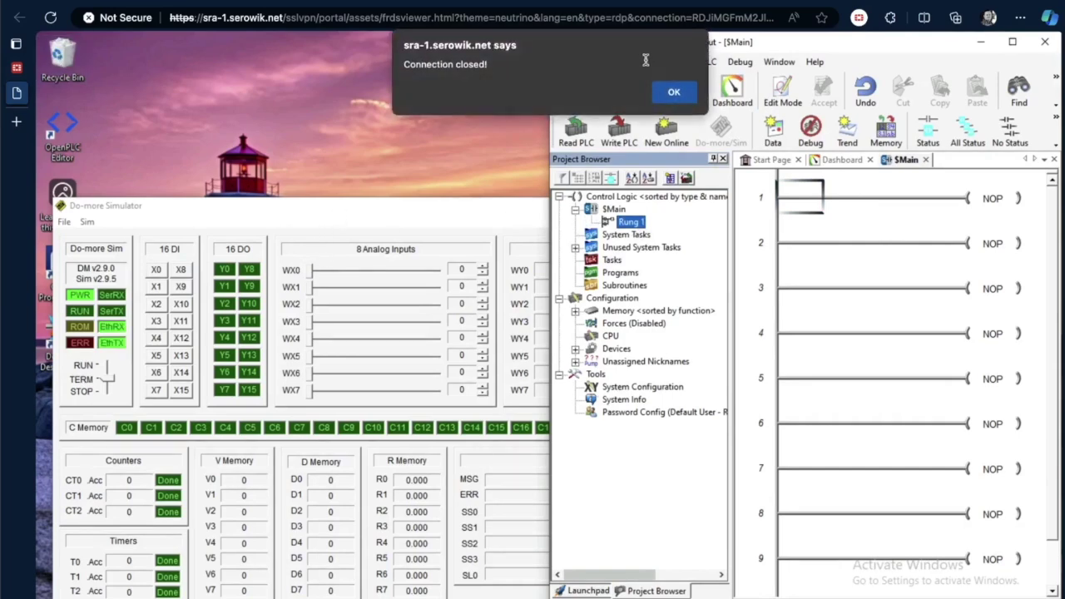
pyautogui.click(679, 90)
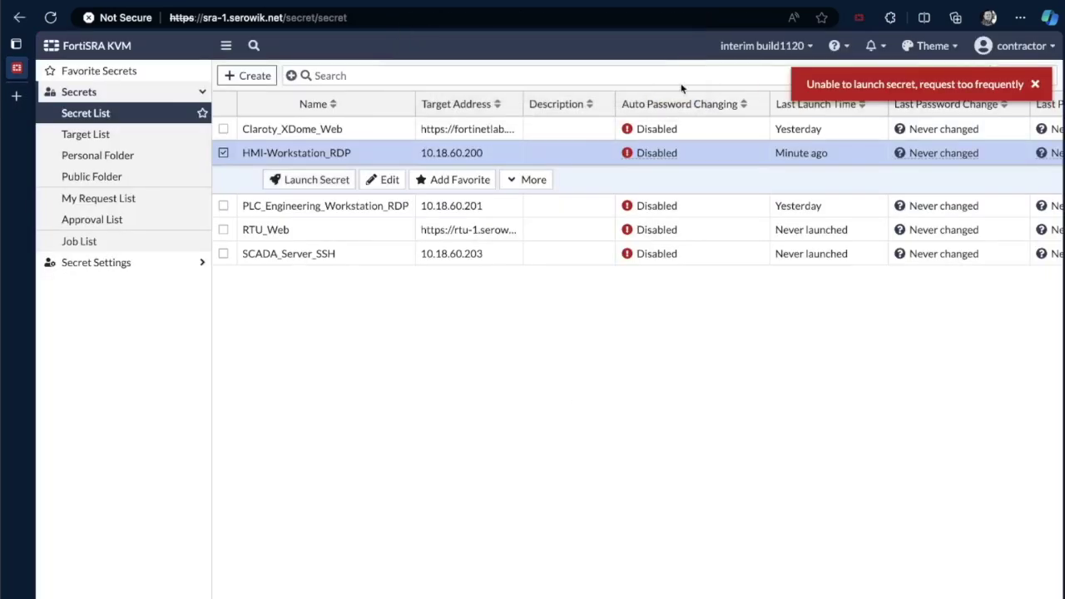
# - Dismiss the red launch error and relaunch the HMI-Workstation_RDP secret (10.18.60.200) from the Secret List
pyautogui.click(1038, 85)
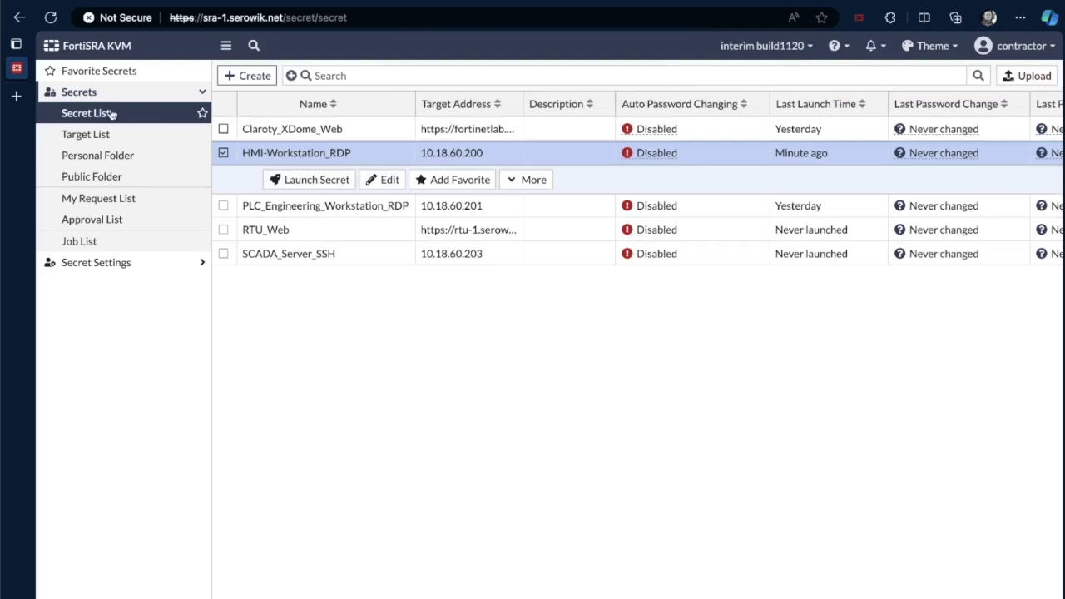
pyautogui.click(79, 92)
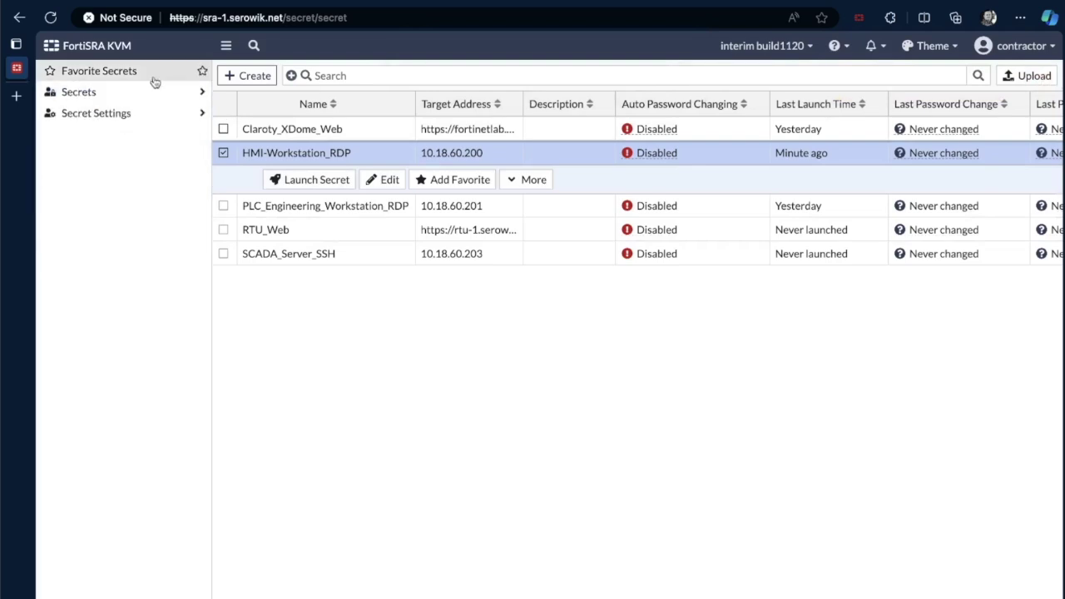
pyautogui.click(82, 94)
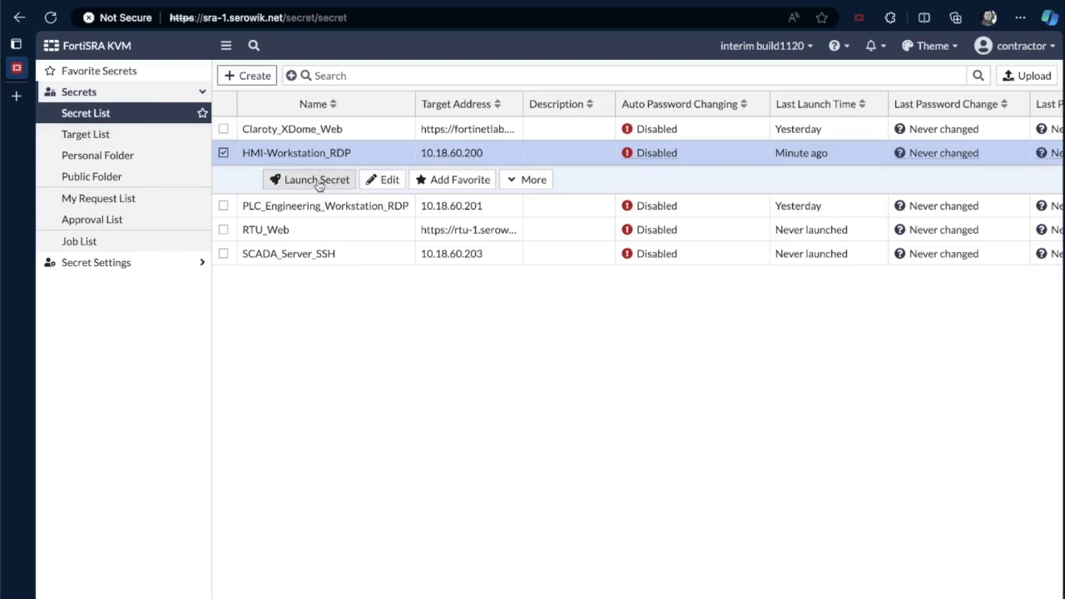
pyautogui.click(299, 184)
pyautogui.click(299, 184)
pyautogui.click(115, 98)
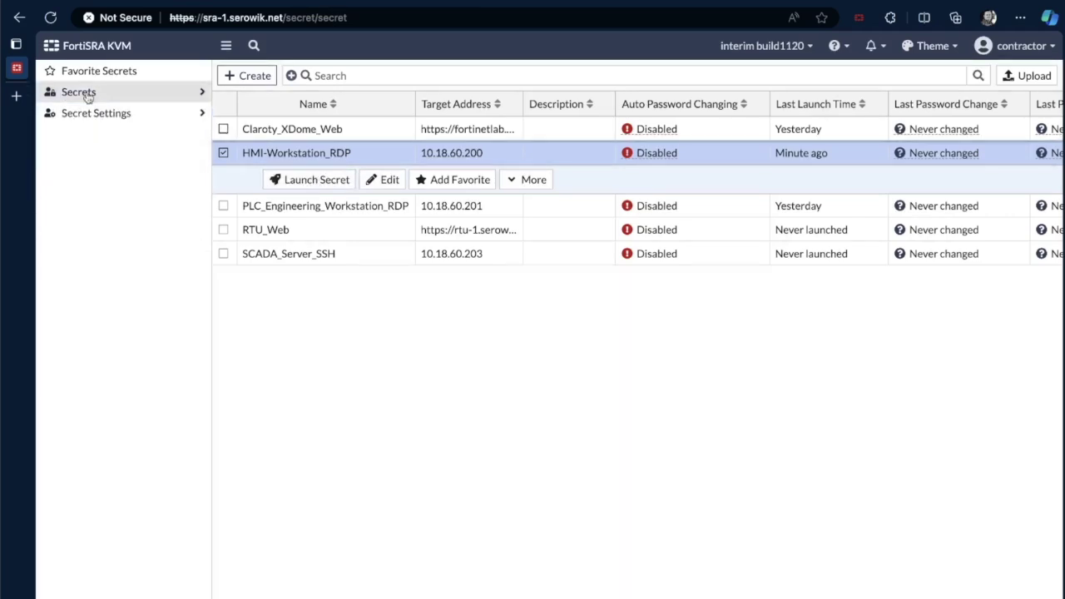